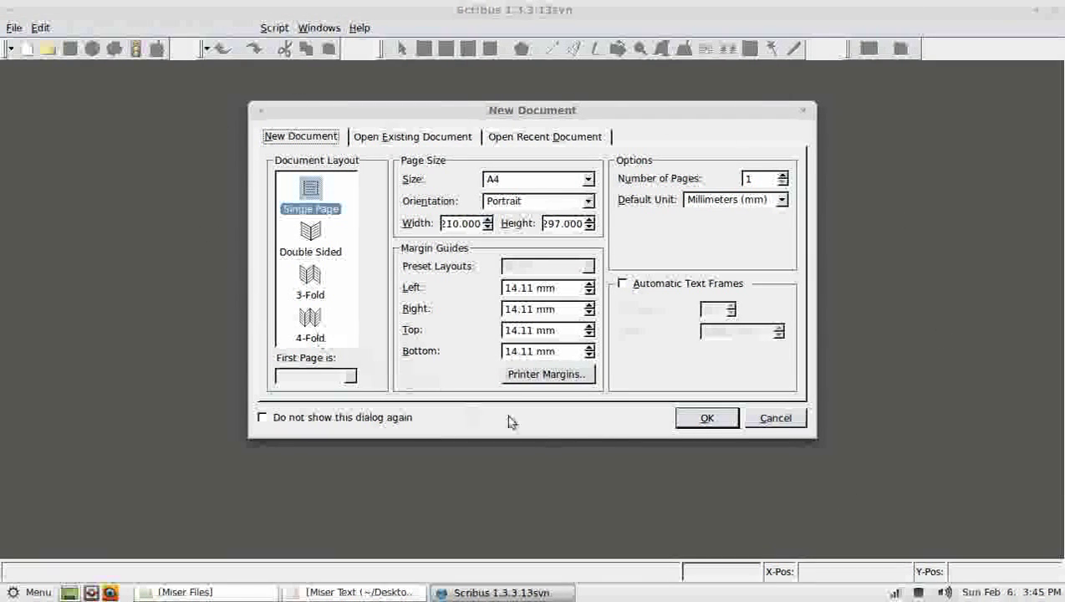
Create Document-1 as a single A4 portrait page with 14.11 mm margins
left_click(705, 420)
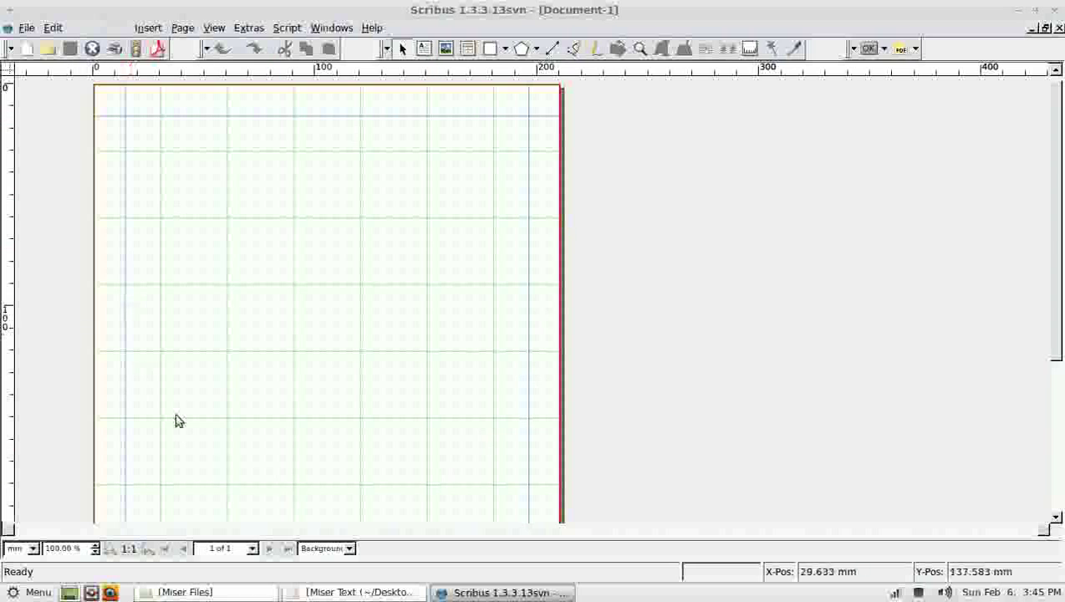
left_click(212, 29)
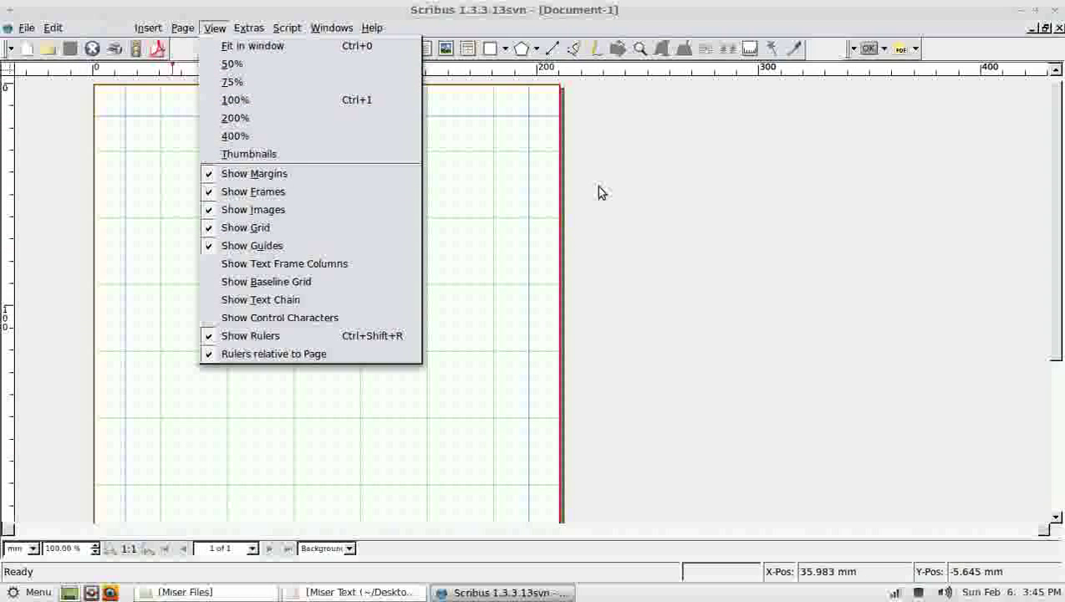
Draw a wide header text frame across the top of the page
left_click(569, 199)
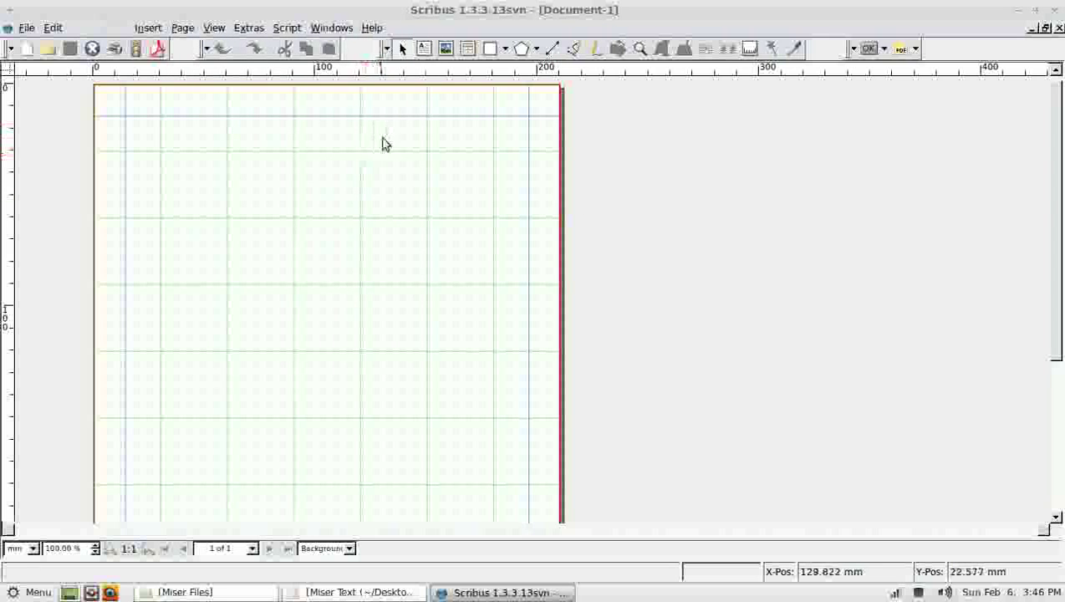
left_click(424, 49)
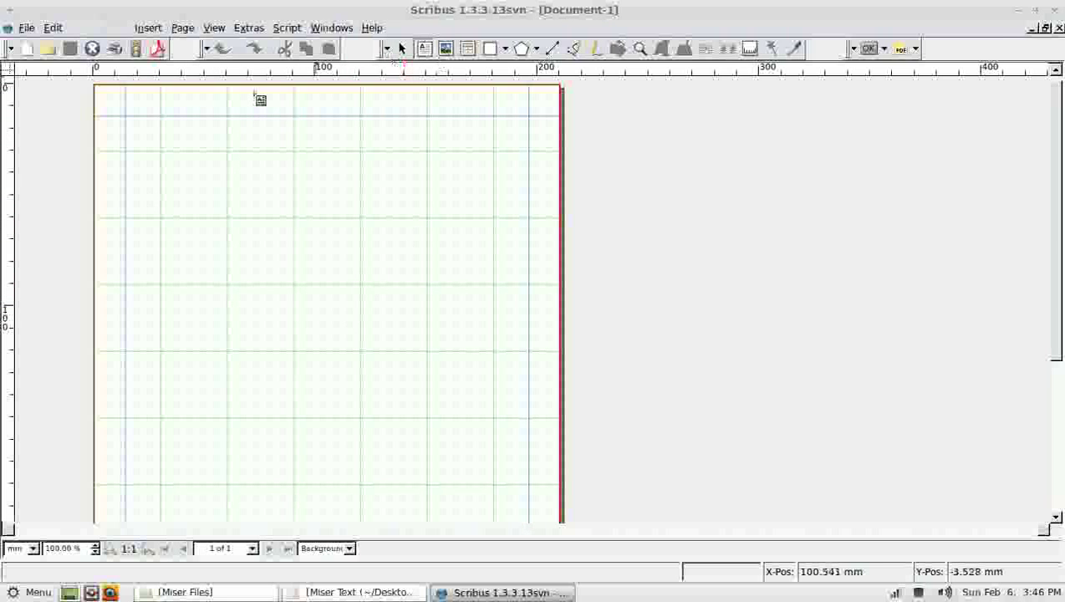
left_click(127, 117)
left_click_drag(127, 117, 529, 177)
left_click(506, 149)
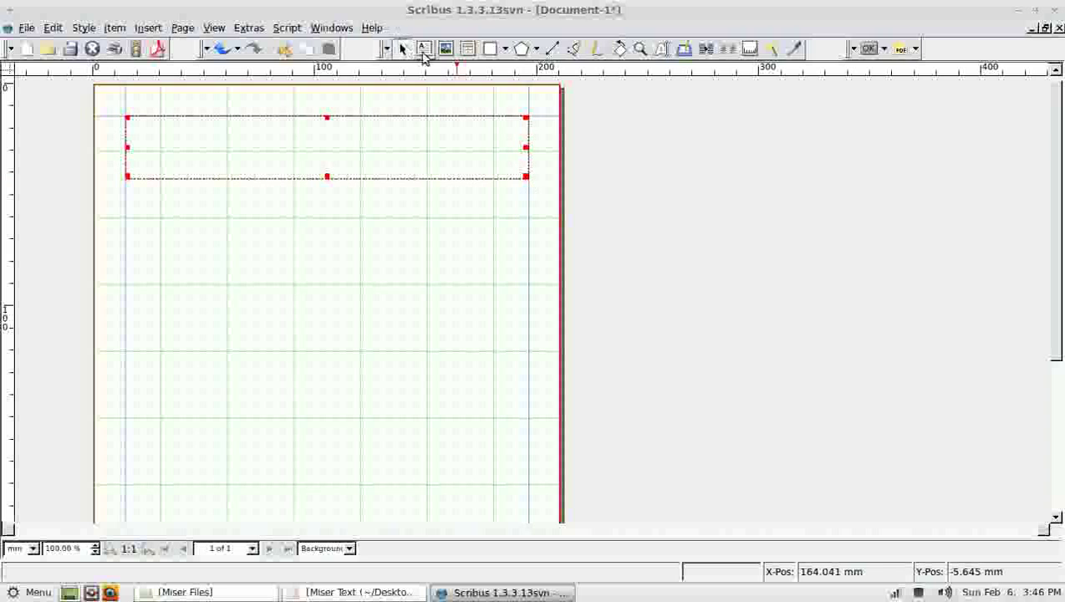
Draw two side-by-side column frames below the header
left_click(424, 49)
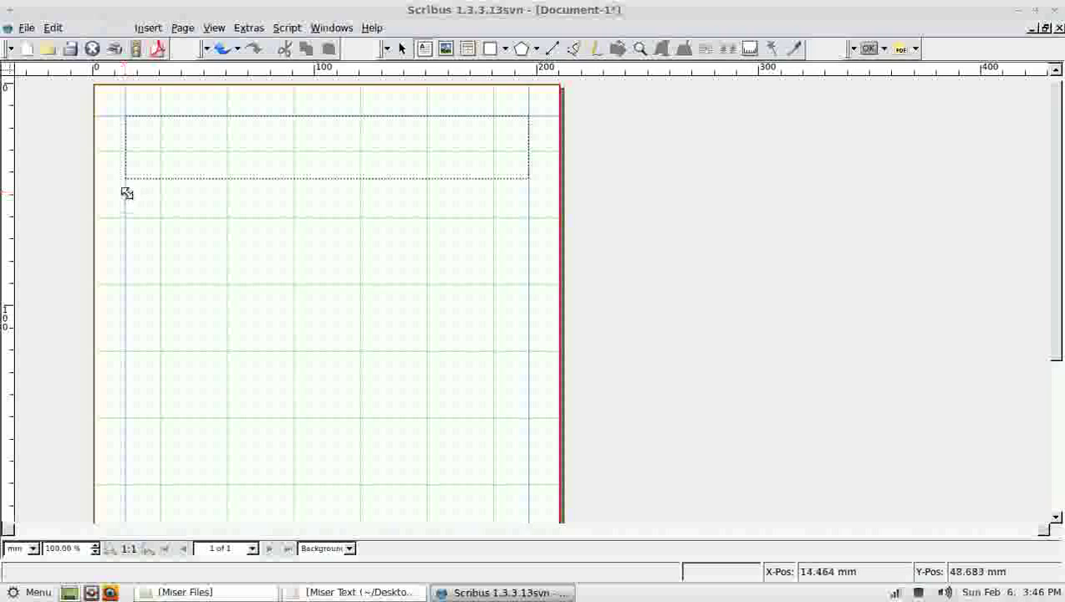
left_click_drag(126, 192, 322, 480)
left_click(446, 49)
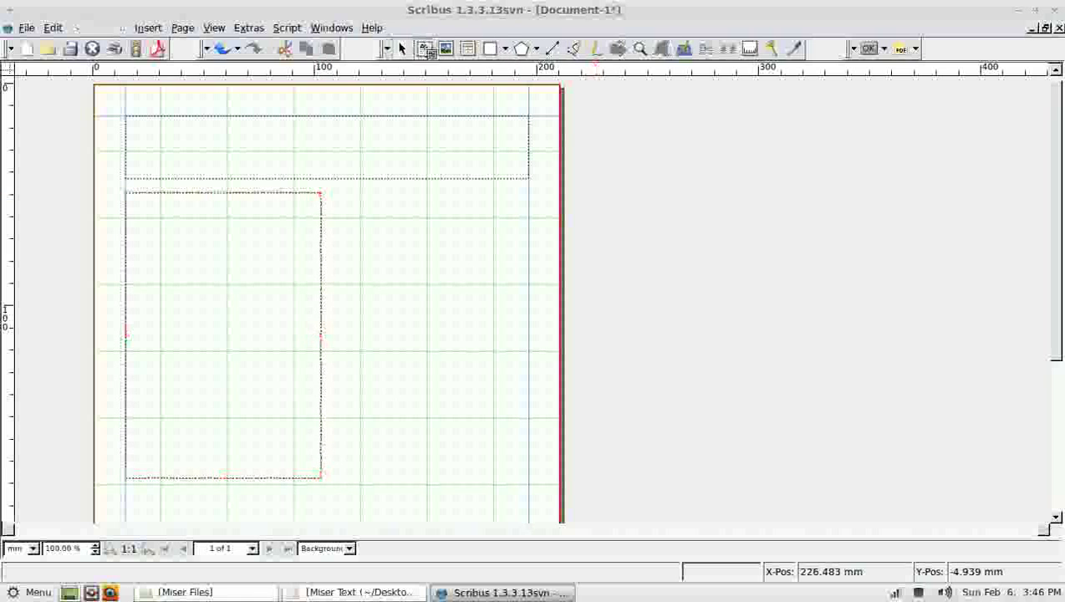
left_click_drag(334, 193, 526, 485)
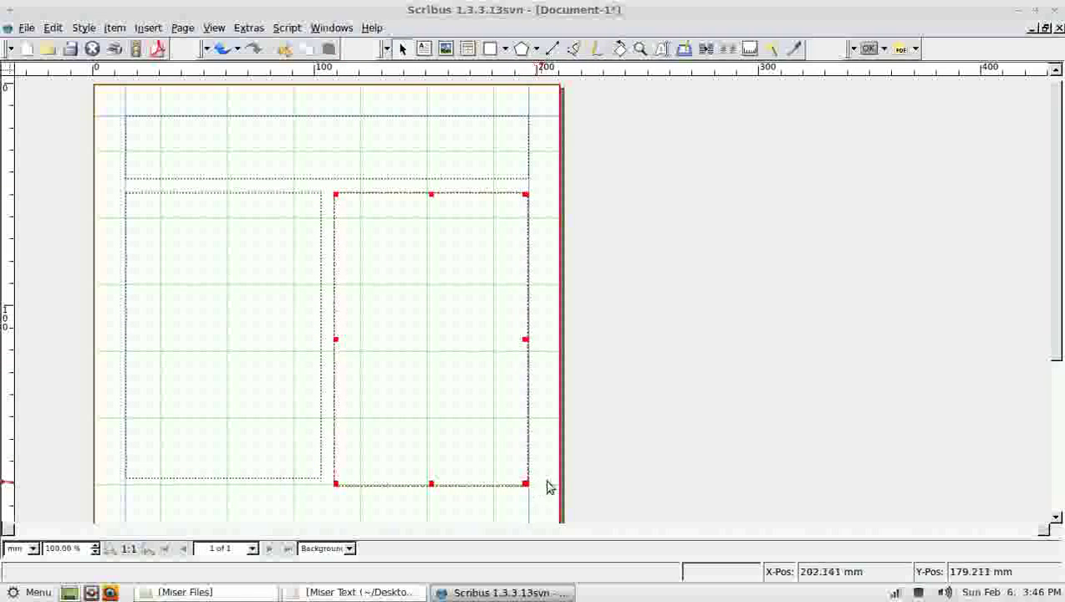
Stretch both columns to the bottom margin and bring up the Miser Files folder
scroll(1054, 235, "down", 5)
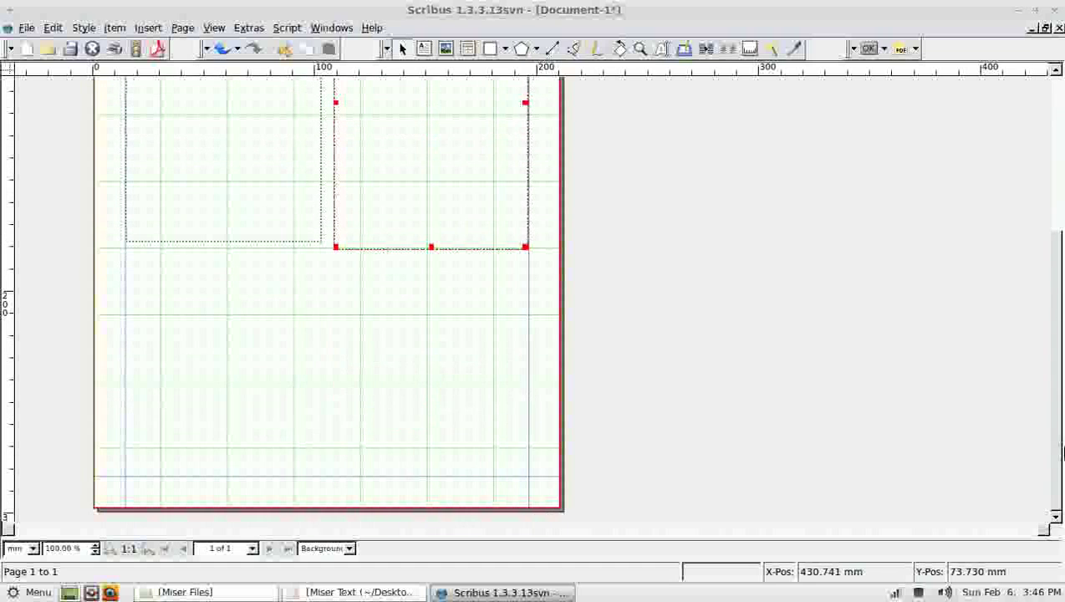
left_click_drag(431, 247, 442, 474)
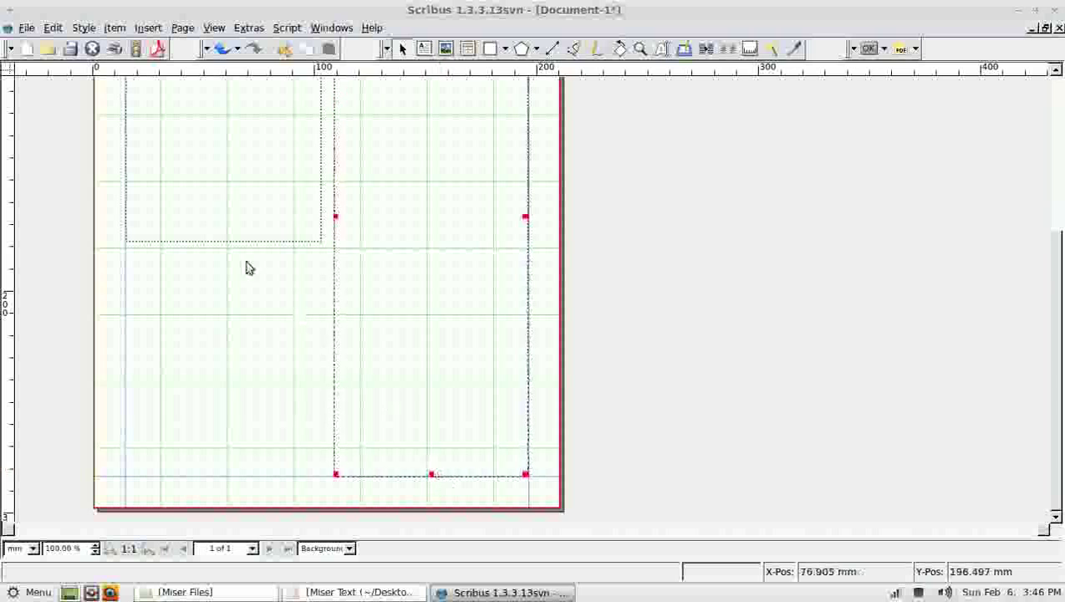
left_click(221, 205)
left_click_drag(223, 239, 224, 472)
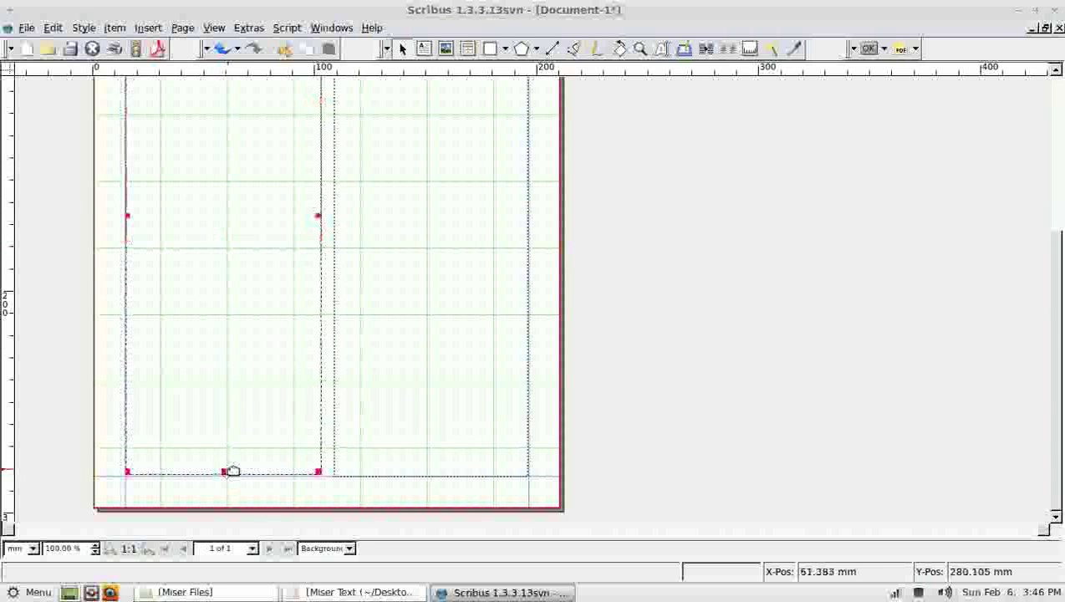
scroll(1057, 314, "up", 5)
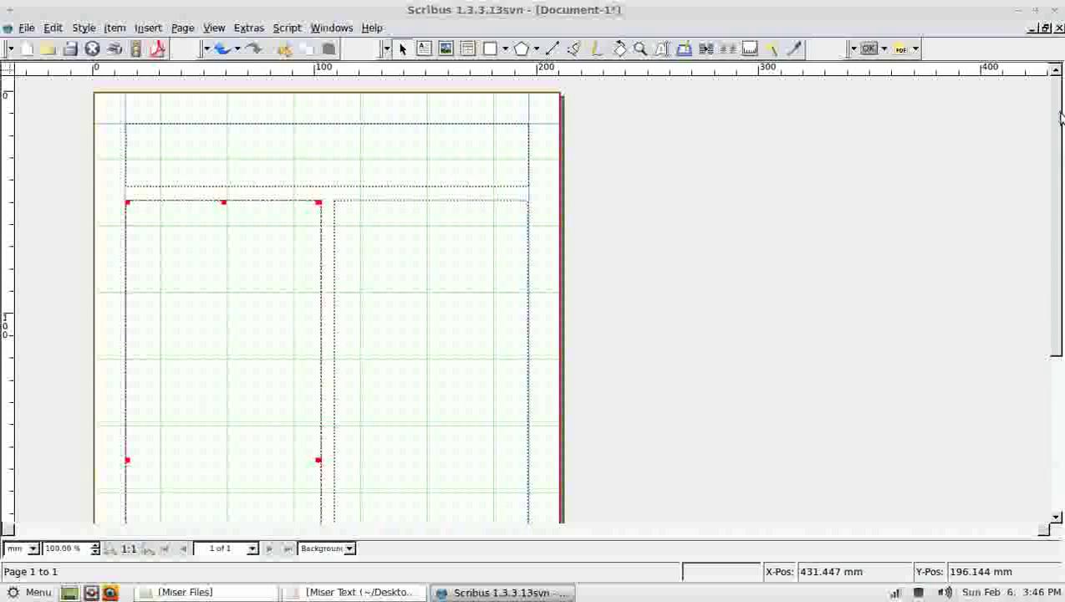
left_click(335, 144)
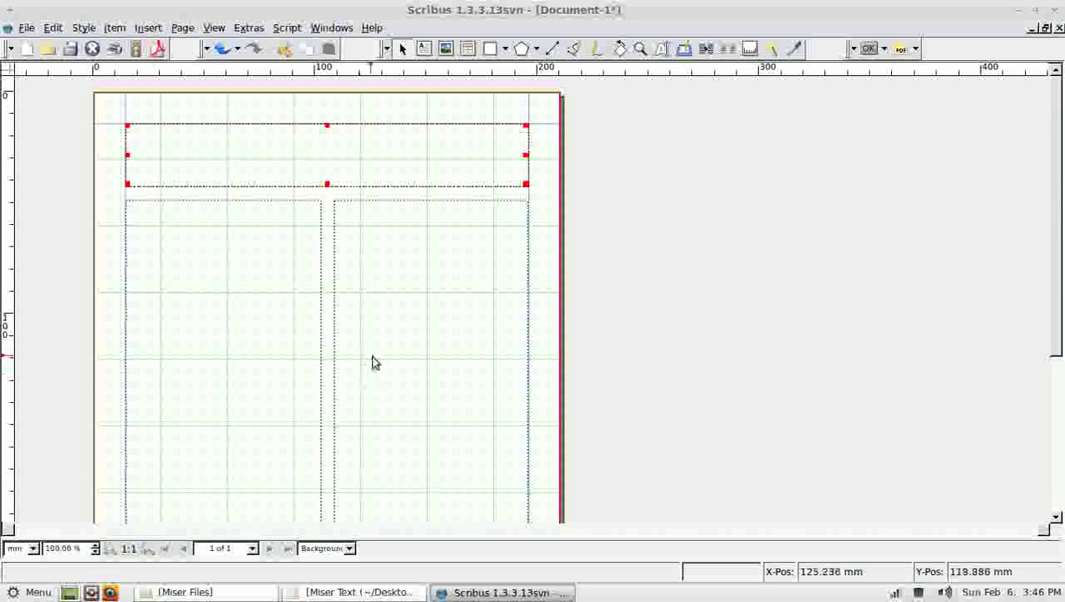
left_click(216, 593)
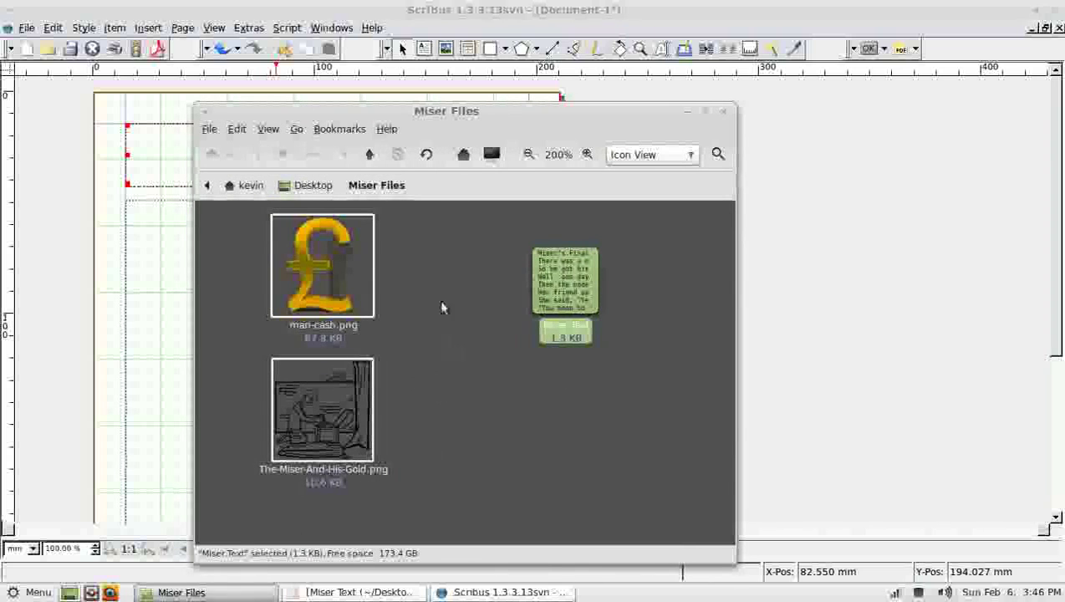
Open Miser Text in gedit and copy its title line, Miser's Final Wish
double_click(568, 278)
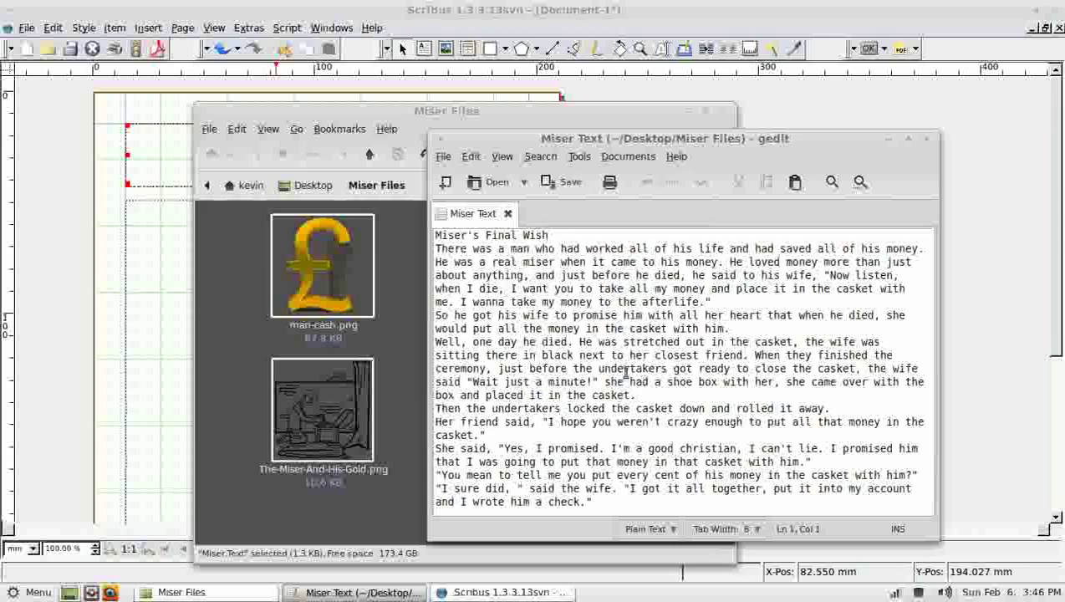
left_click(387, 340)
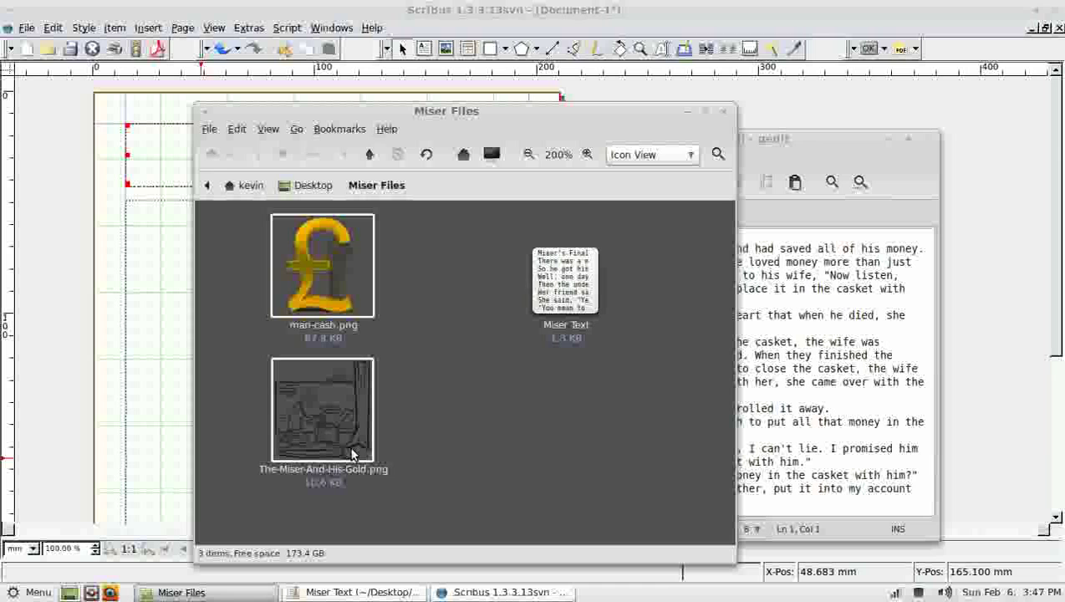
left_click(690, 113)
left_click_drag(566, 237, 418, 232)
key("ctrl+c")
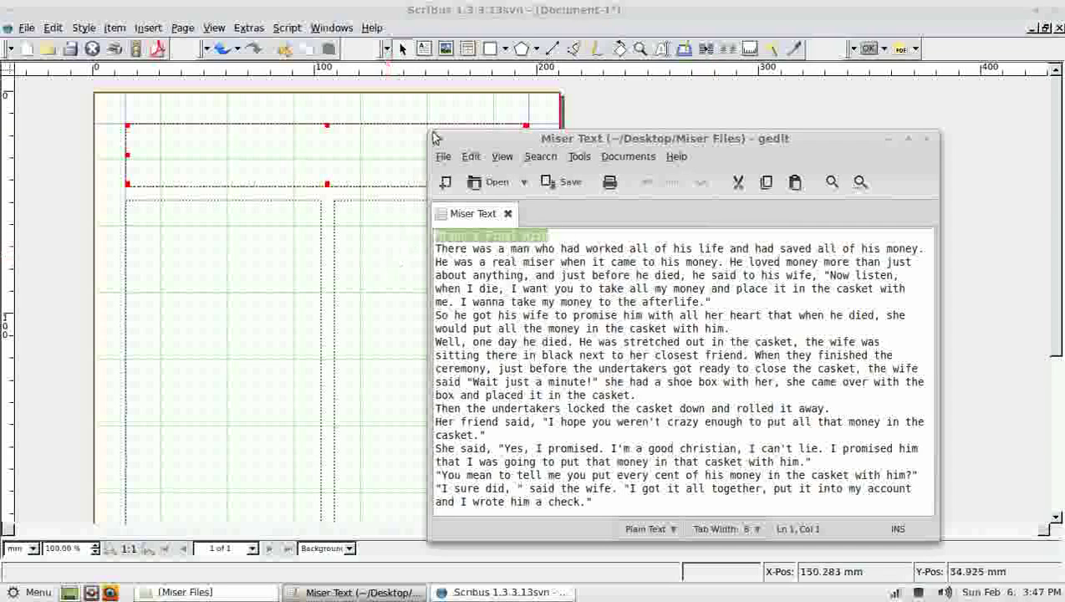
left_click(306, 153)
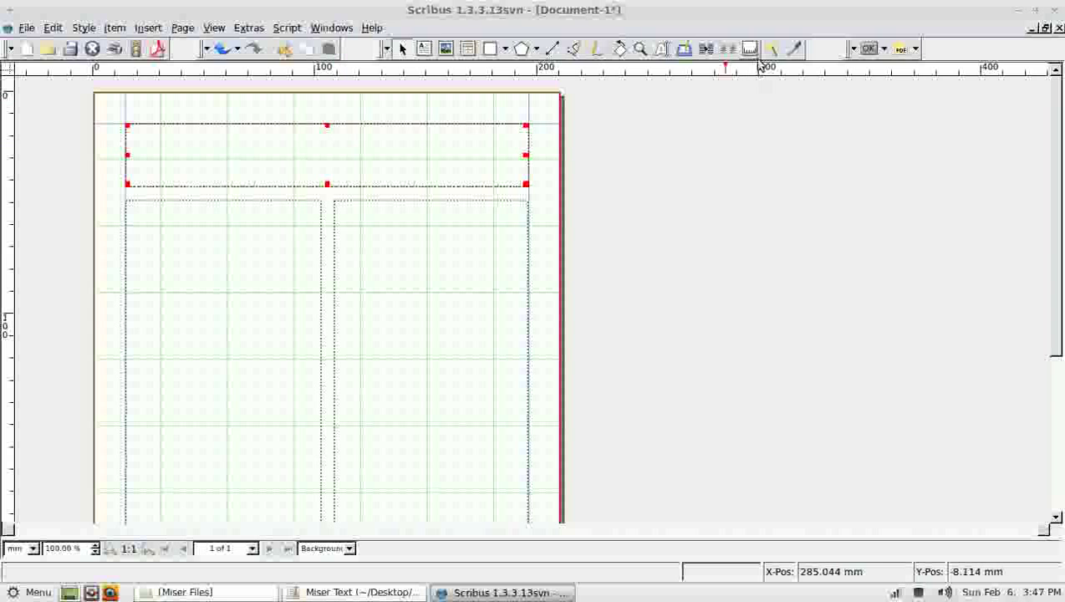
left_click(685, 49)
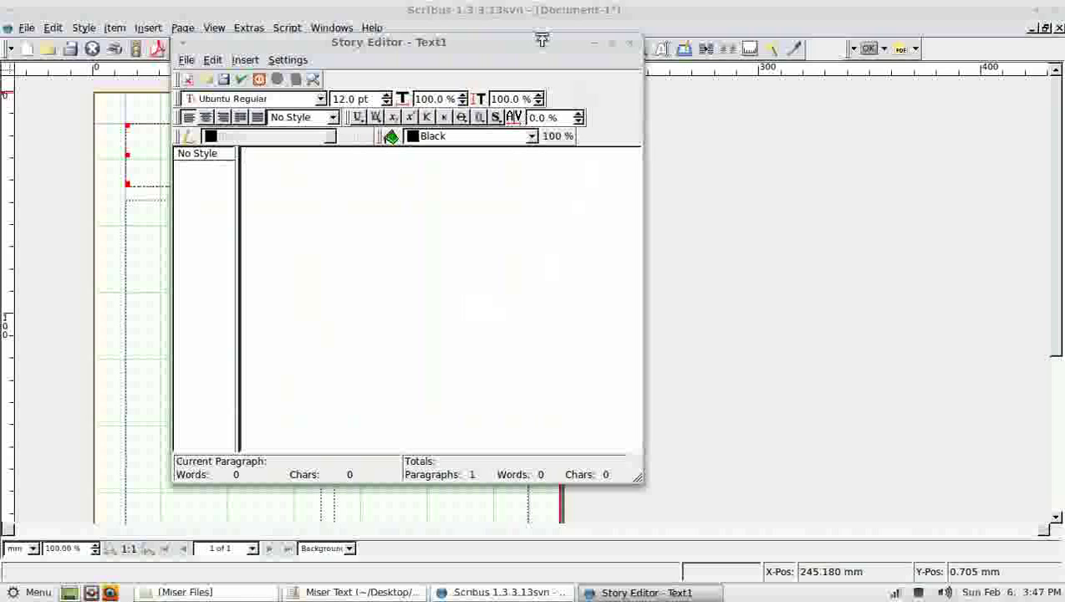
Paste Miser's Final Wish into the header frame through the Story Editor
left_click(581, 233)
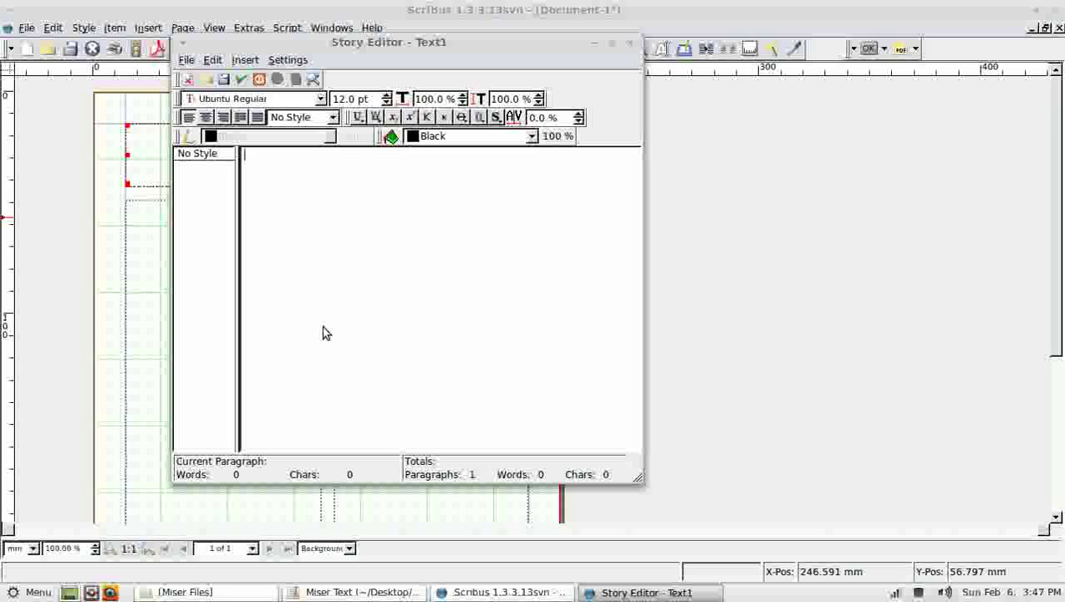
key("ctrl+v")
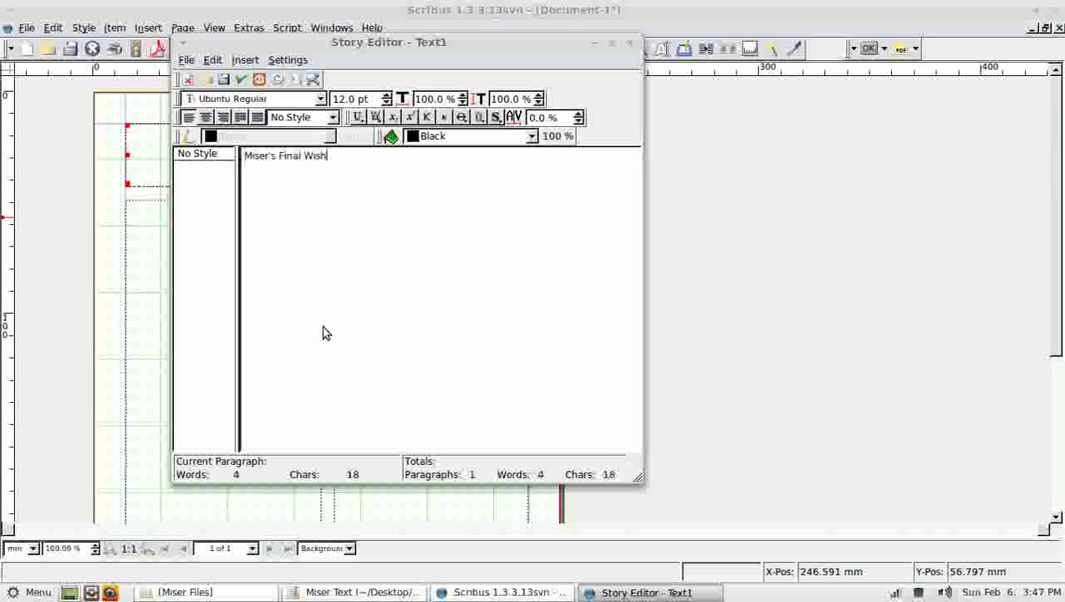
left_click(240, 85)
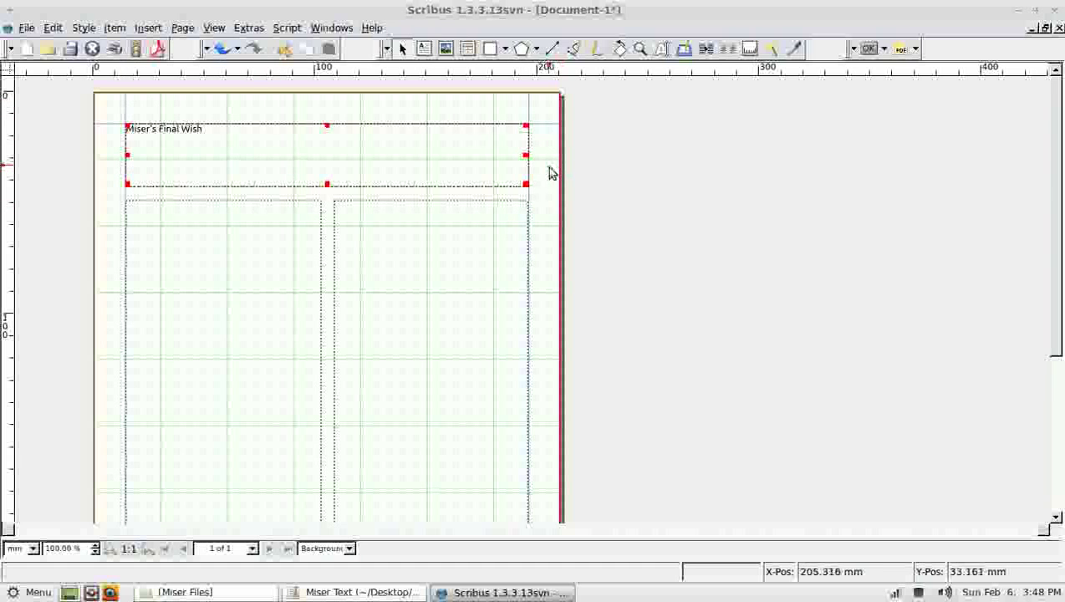
Centre the title in the header frame and enlarge it to 34 pt in Properties
left_click(329, 29)
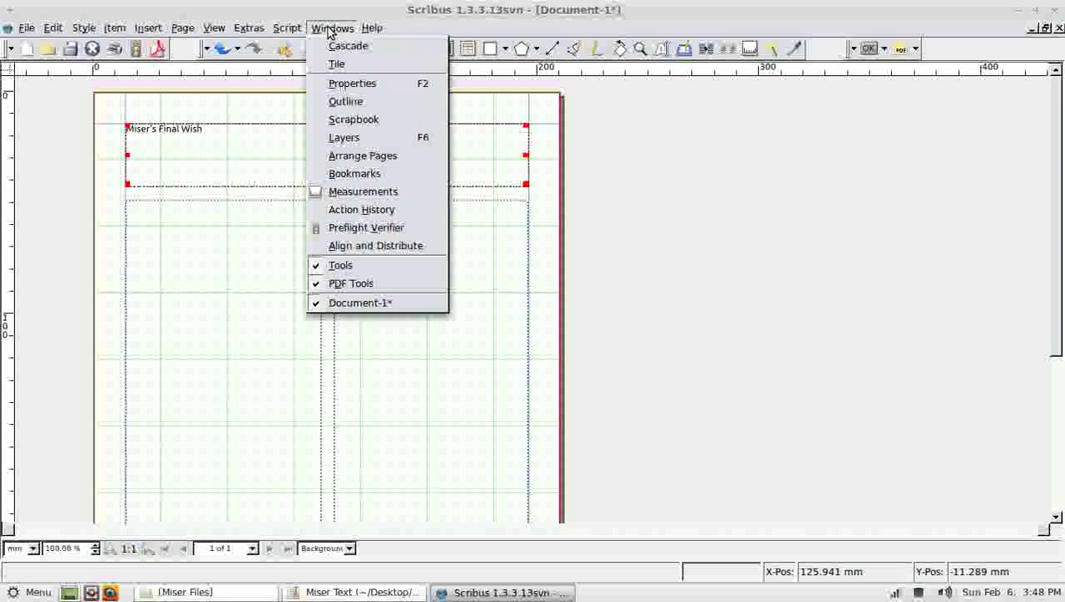
left_click(352, 86)
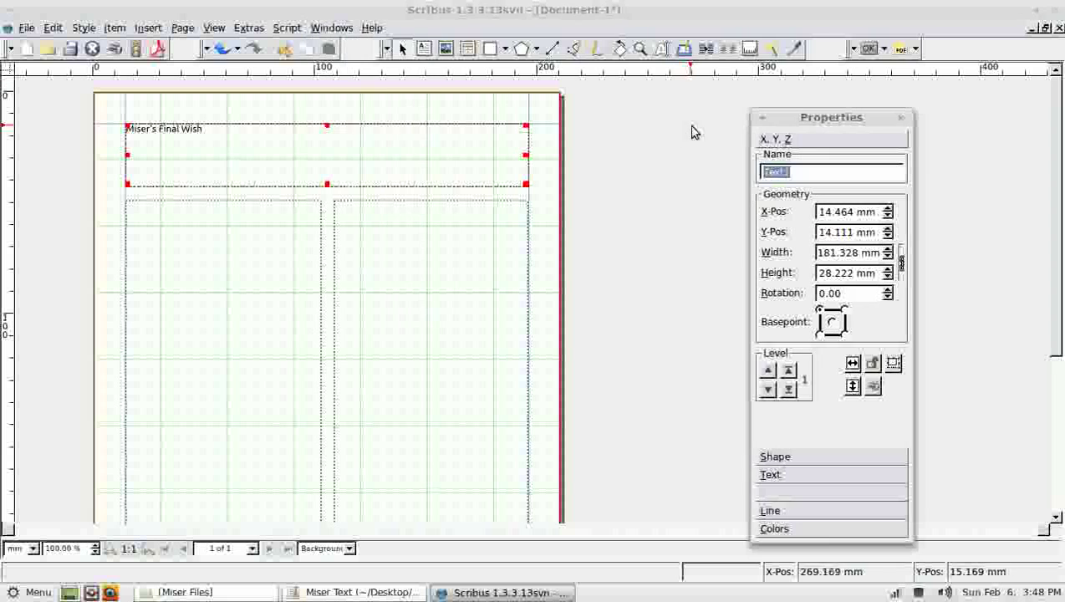
left_click_drag(805, 109, 778, 109)
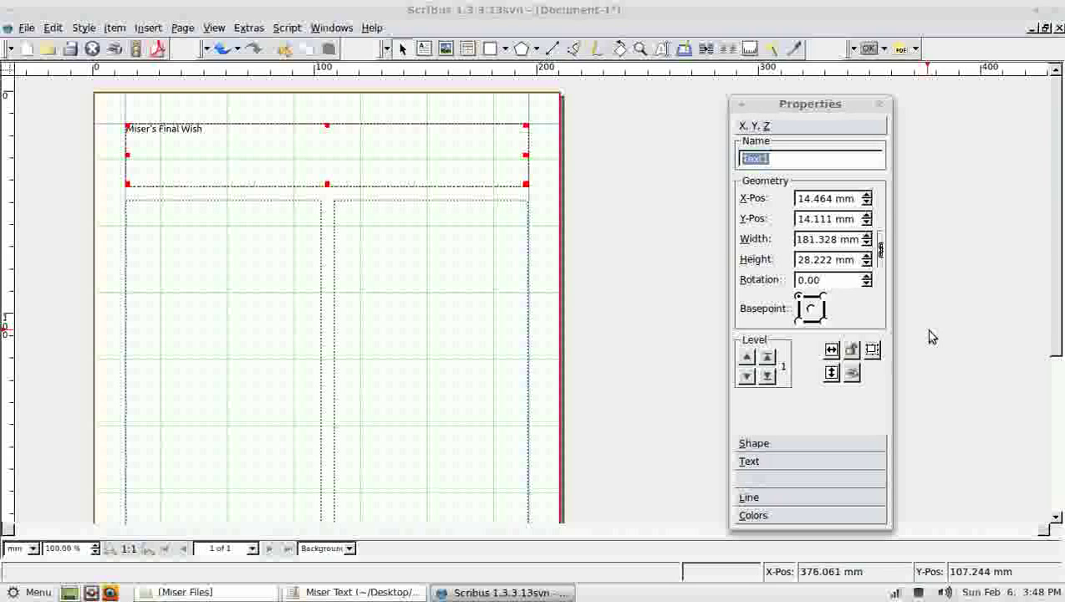
left_click(758, 462)
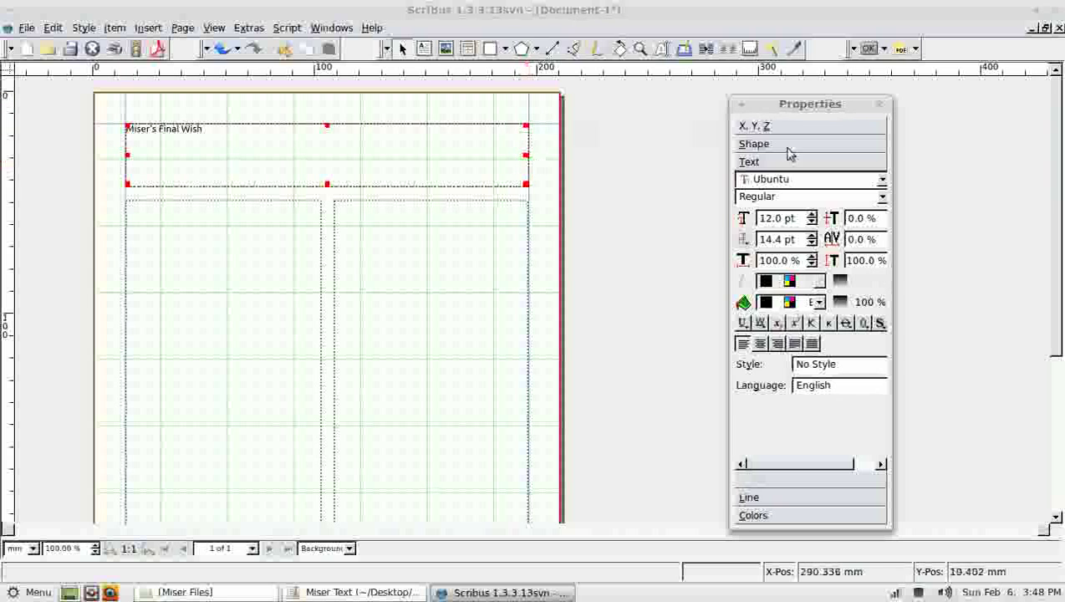
left_click(761, 344)
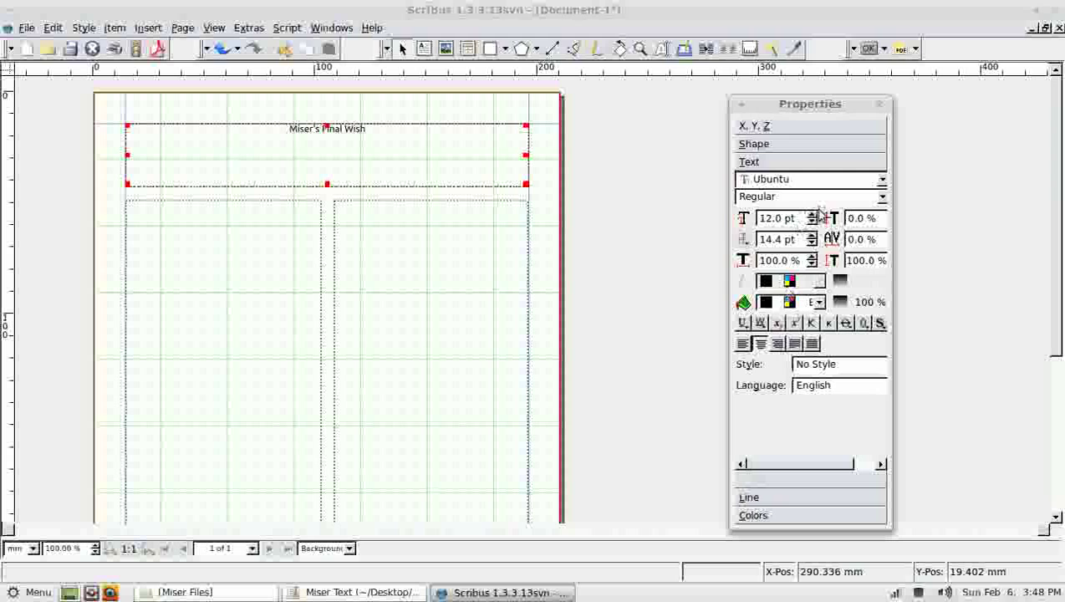
left_click_drag(809, 215, 809, 216)
left_click(882, 180)
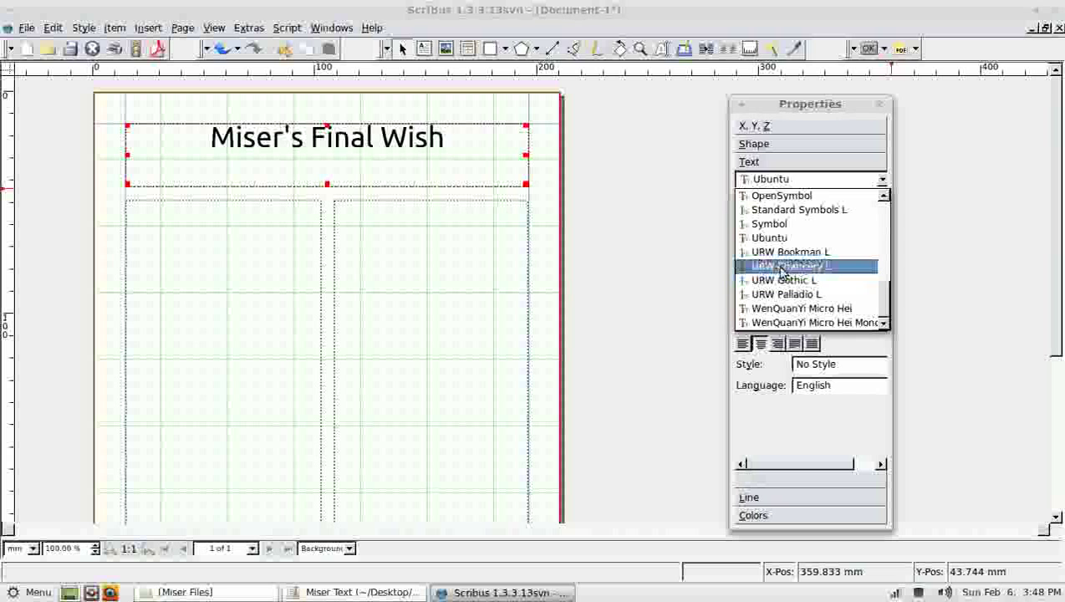
left_click(669, 221)
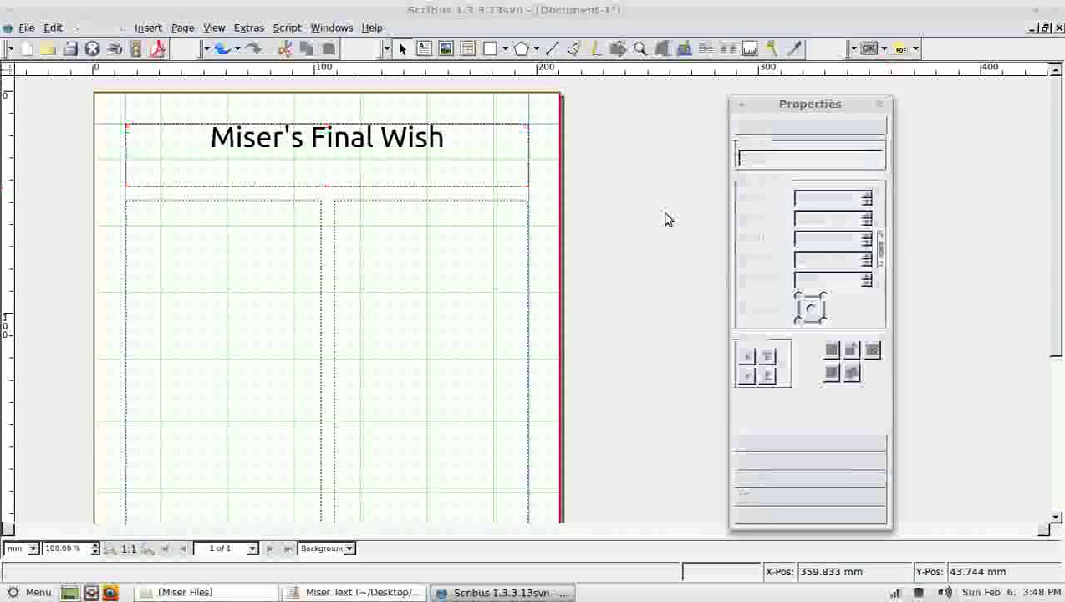
left_click(242, 28)
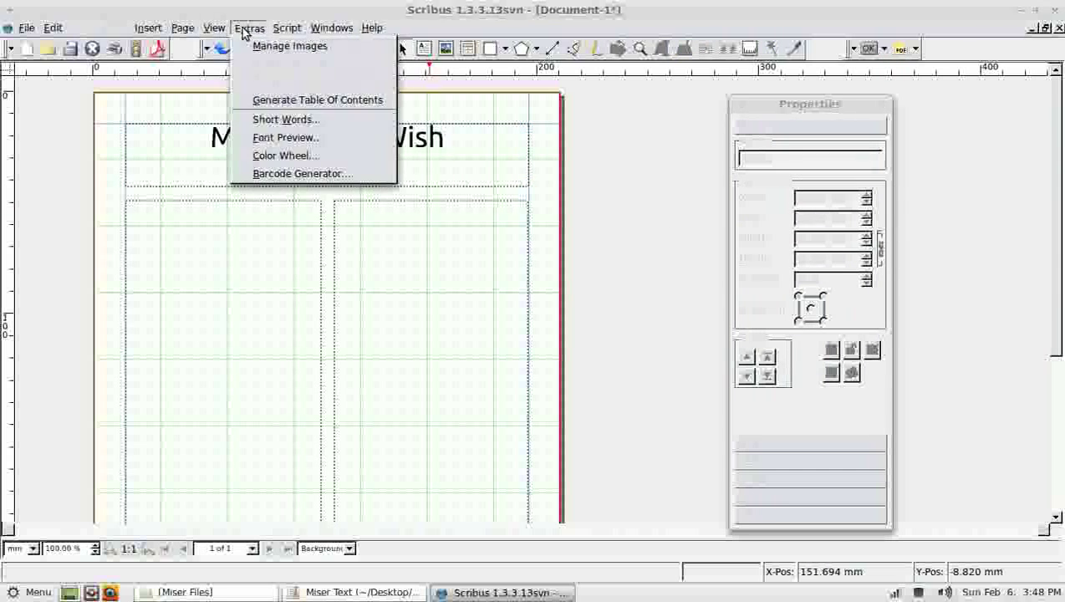
Preview the title in Font Preview across fonts from Liberation Mono Bold Italic to Nimbus Roman
left_click(283, 142)
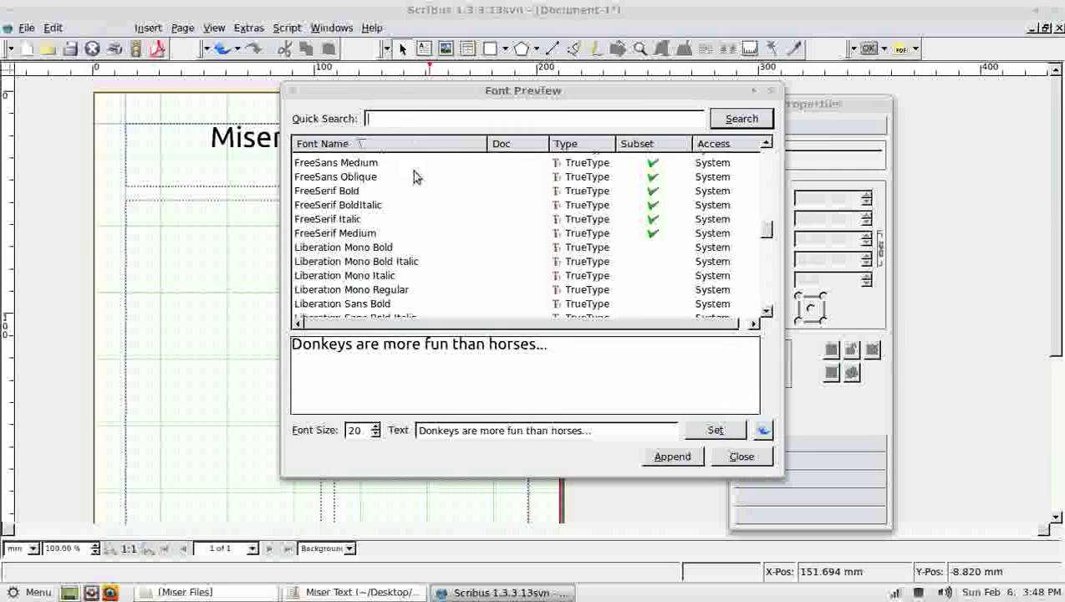
left_click_drag(593, 433, 452, 469)
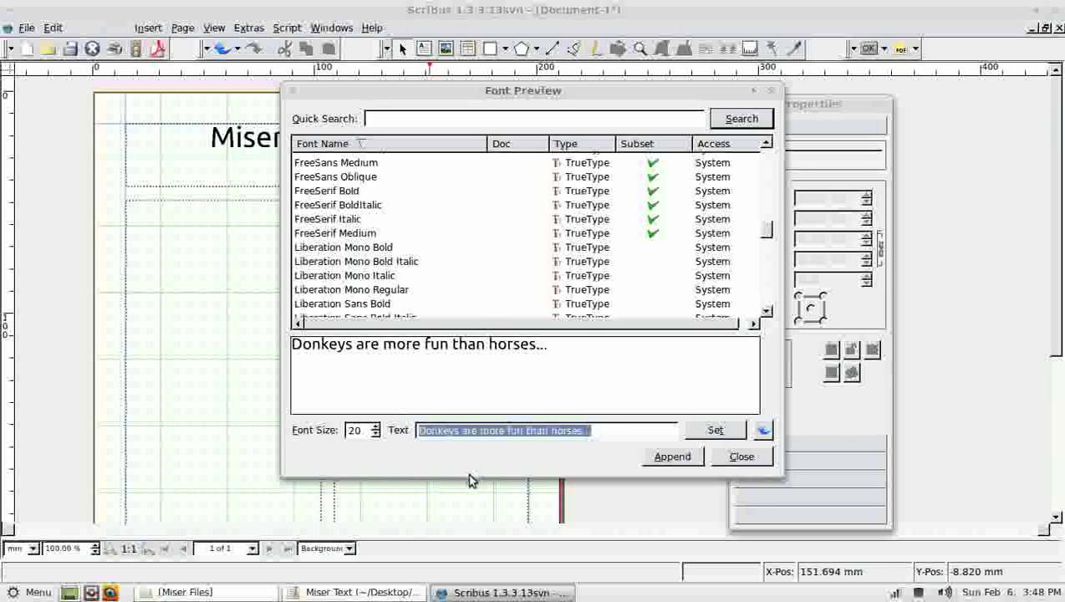
key("ctrl+v")
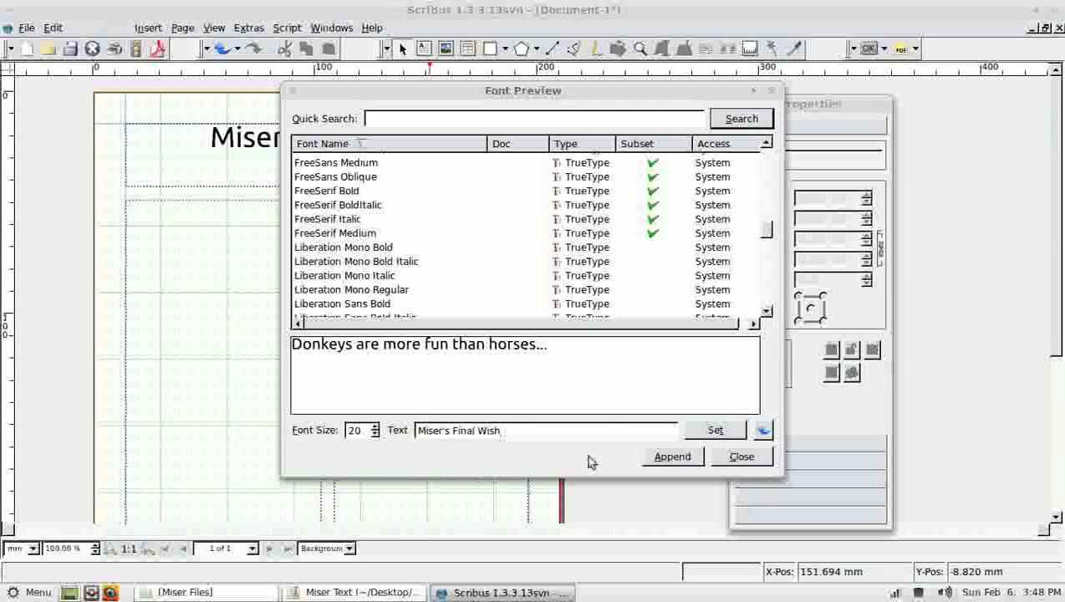
left_click(717, 430)
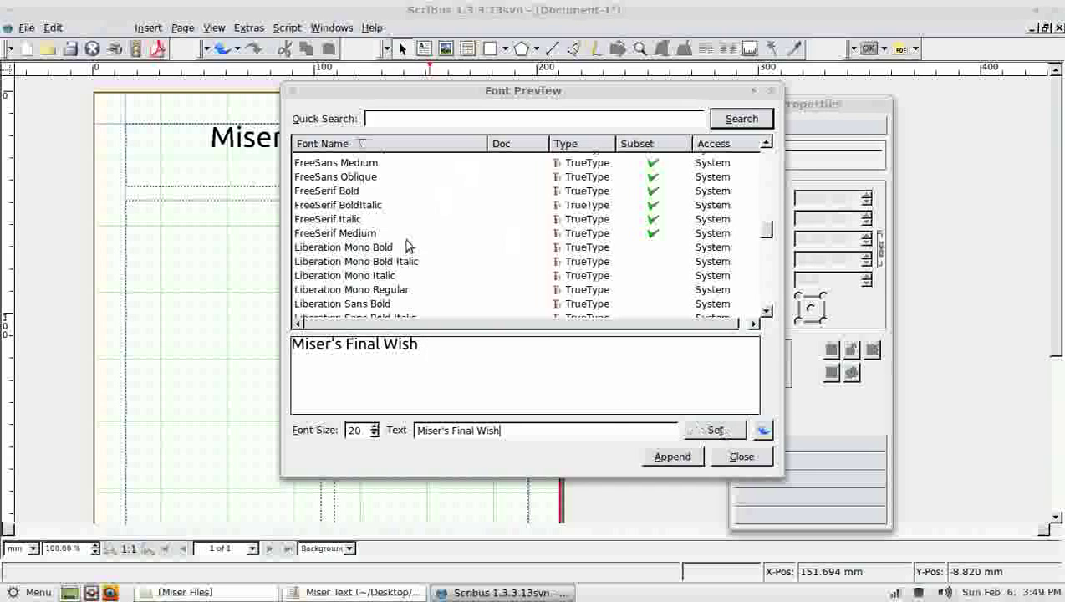
left_click(375, 261)
key("Down")
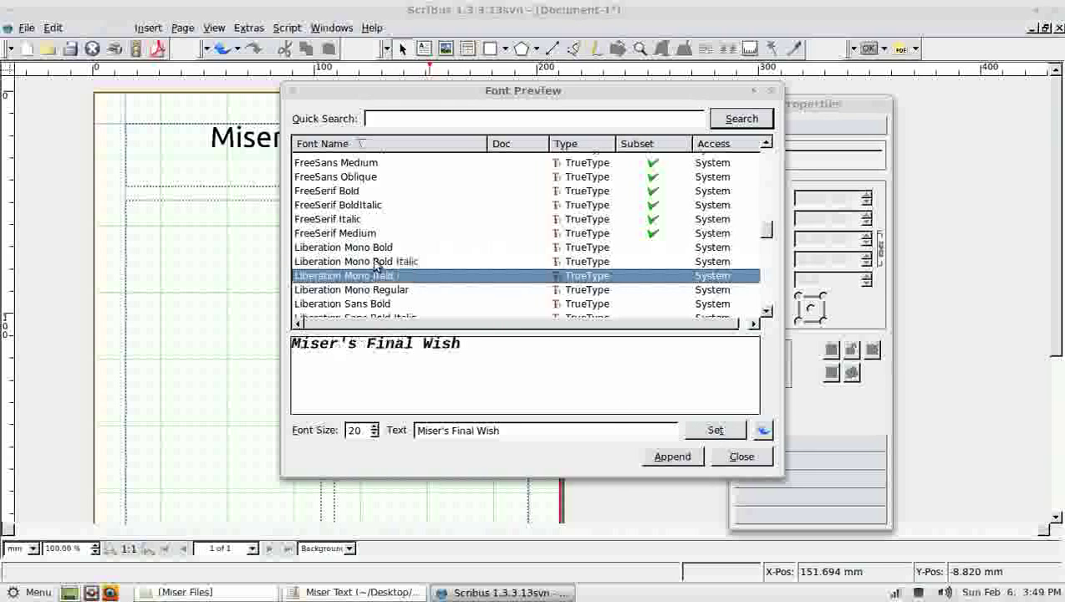
key("Down")
key("Down")
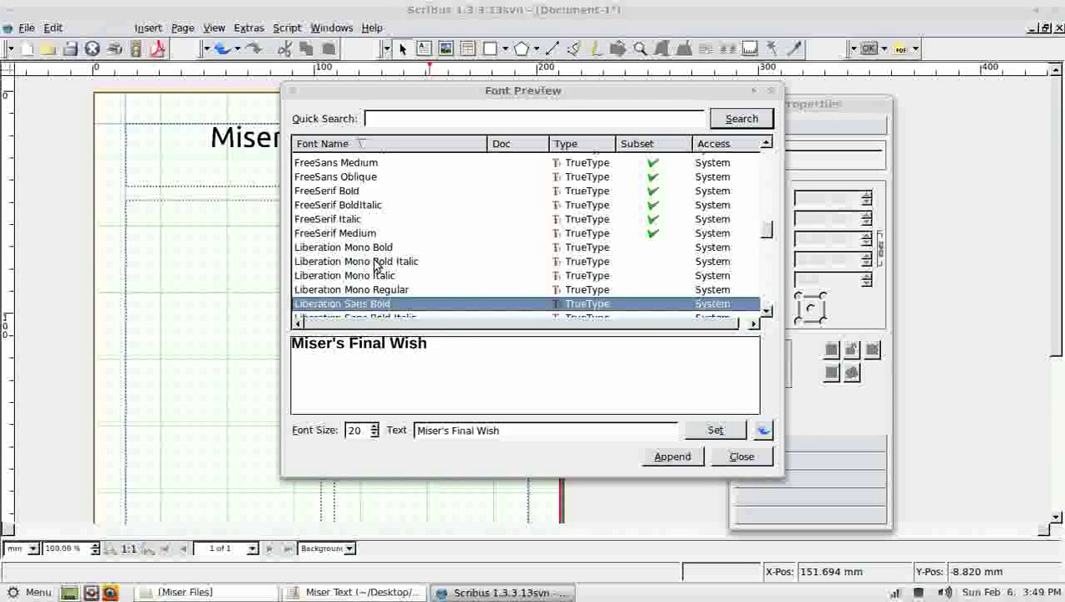
key("Down")
key("Down")
key("Down")
key("Down")
key("Down")
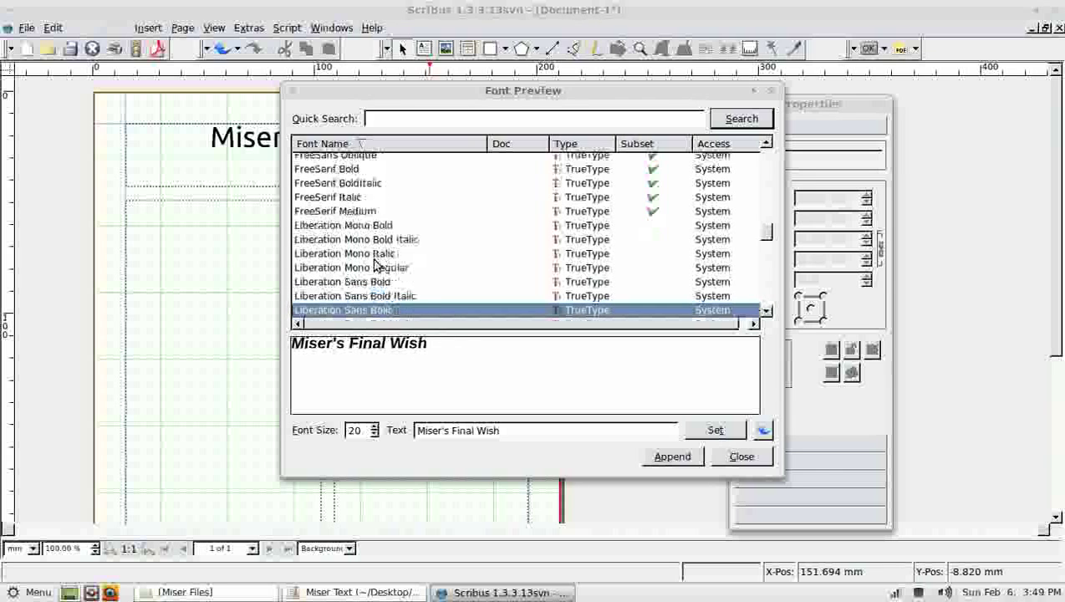
key("Down")
key("Down")
key("Down")
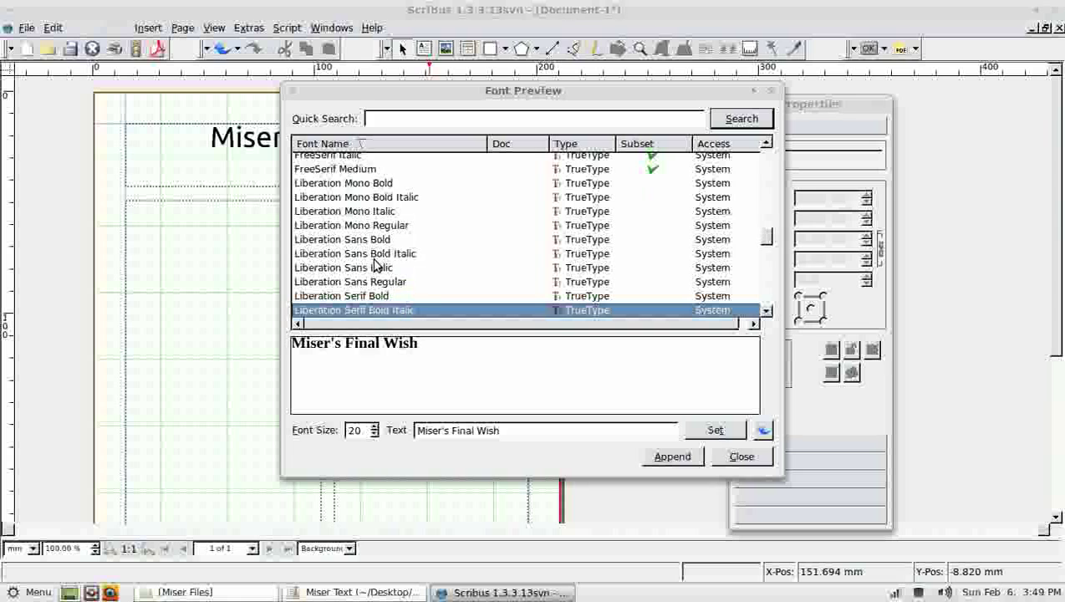
key("Down")
key("Down")
key("Down")
key("Down")
key("Down")
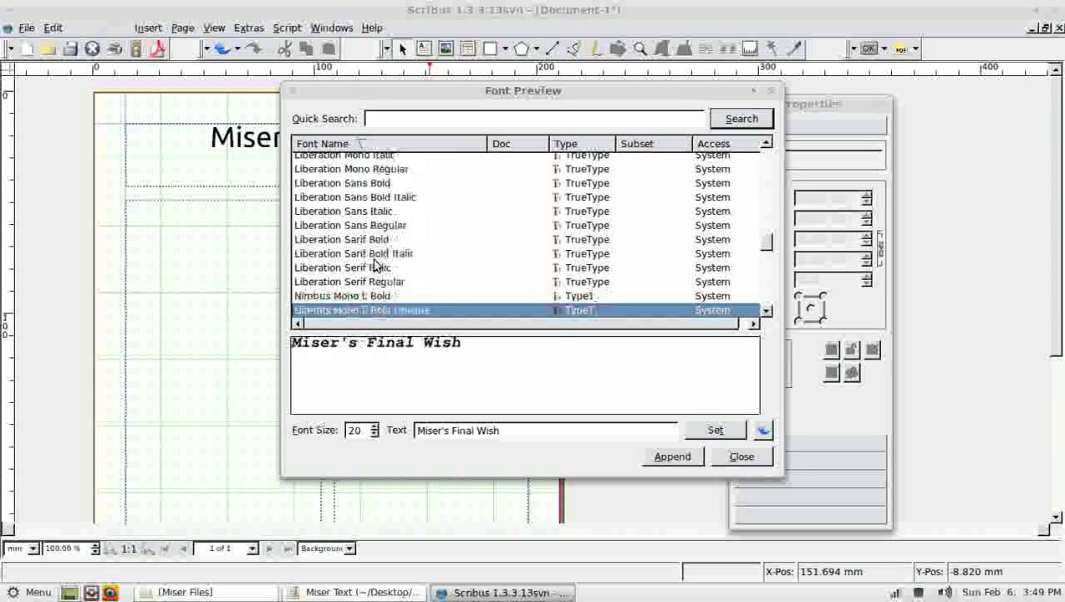
key("Down")
key("Down")
key("Down")
key("Down")
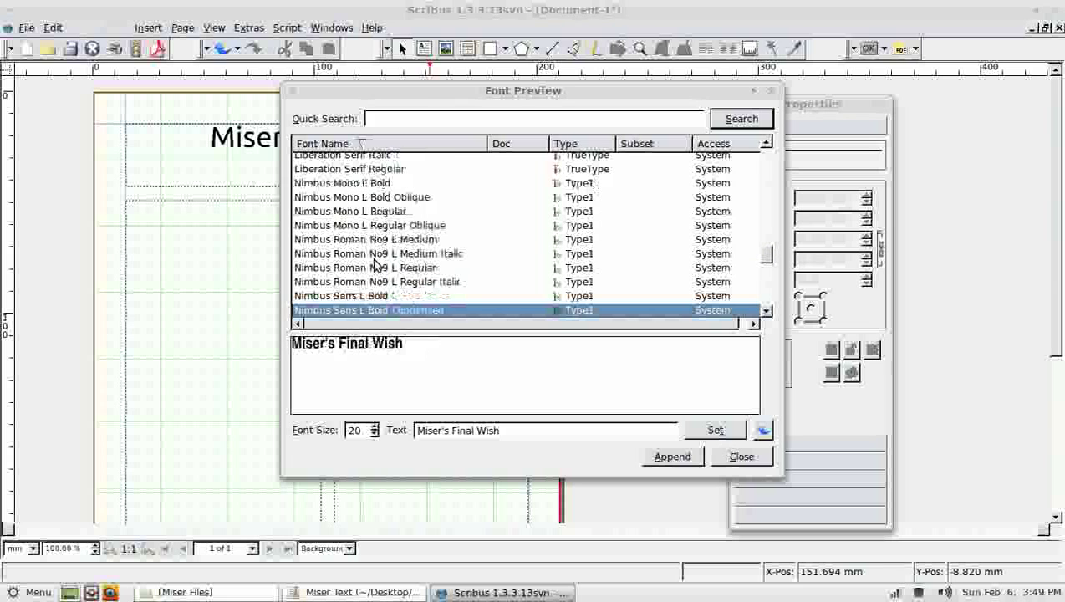
left_click(674, 459)
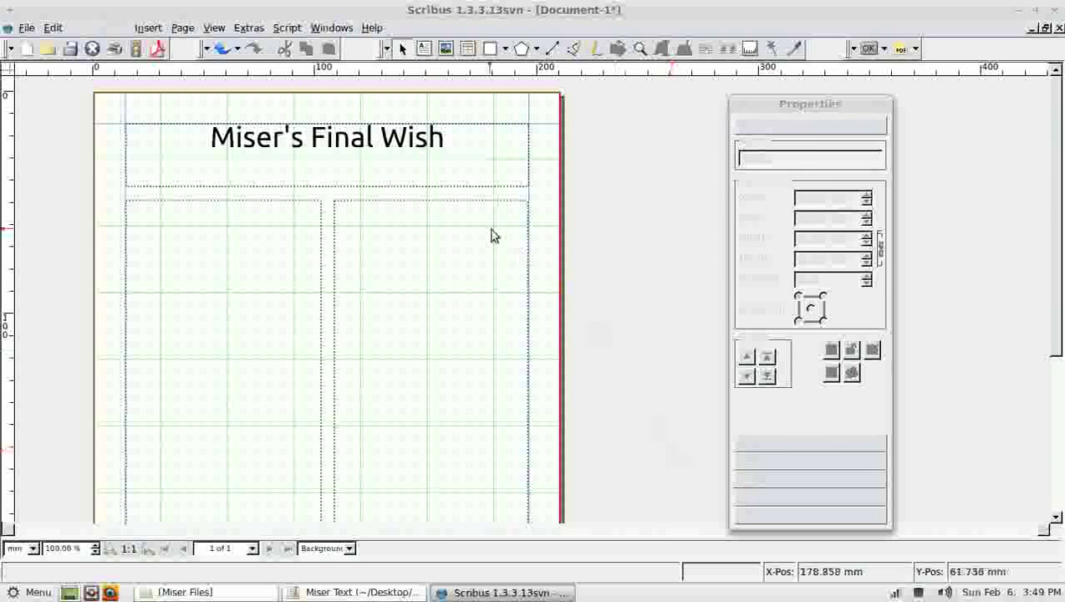
Apply Liberation Mono Regular to the selected title frame
left_click(332, 146)
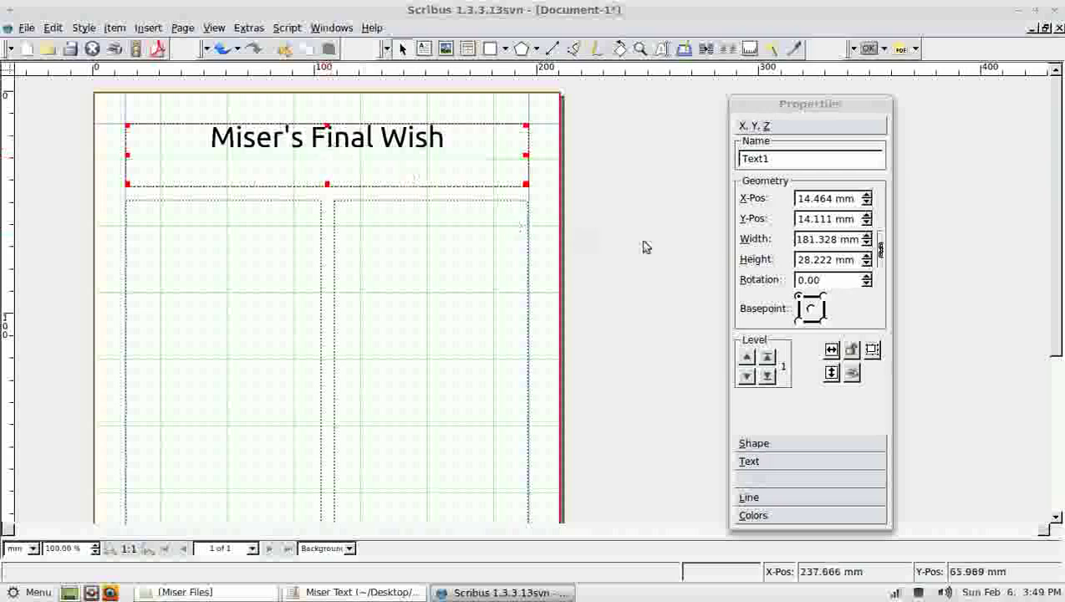
left_click(248, 28)
left_click(284, 137)
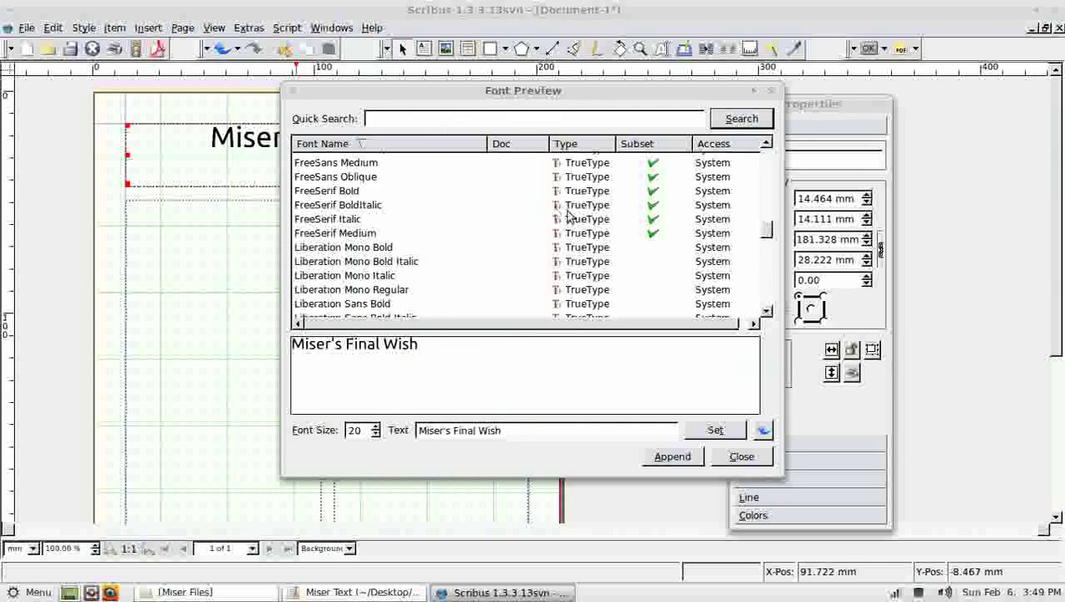
left_click(374, 292)
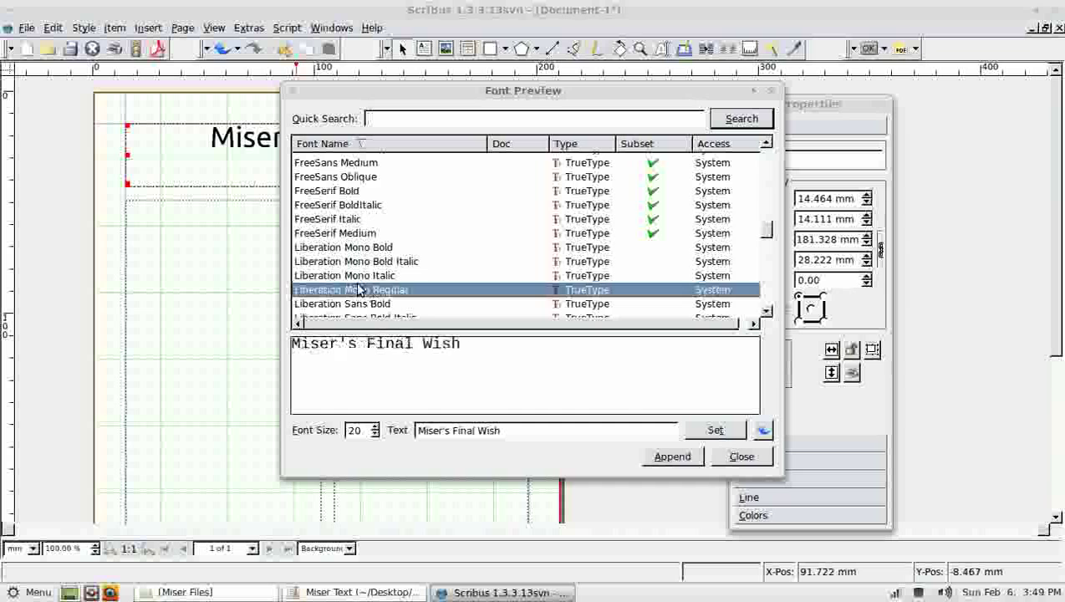
left_click(672, 458)
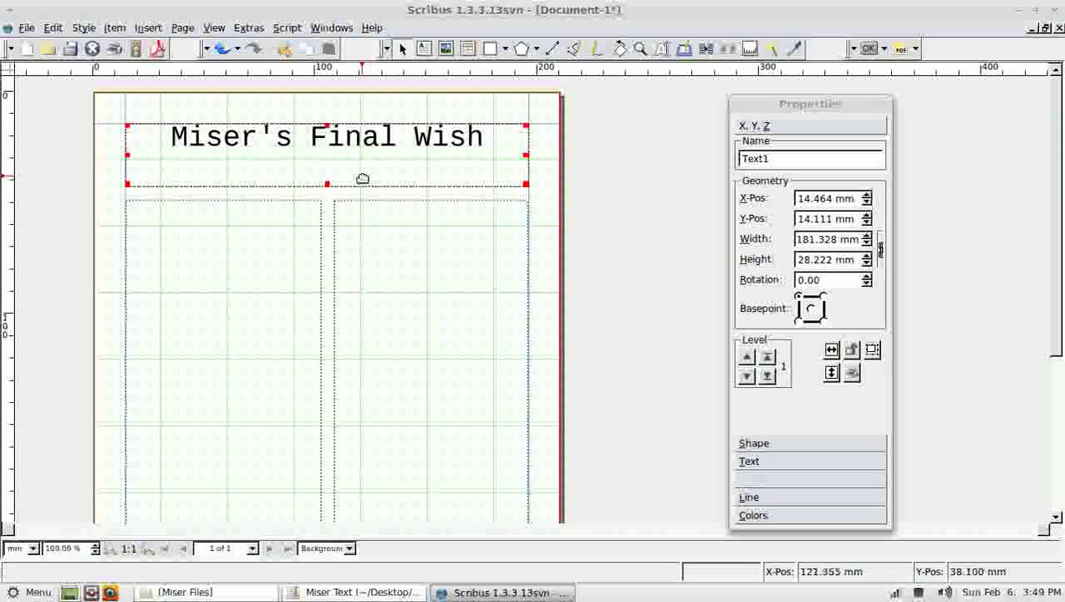
left_click(356, 593)
Copy the whole story from gedit and paste it into the left column via Story Editor
left_click_drag(435, 249, 922, 593)
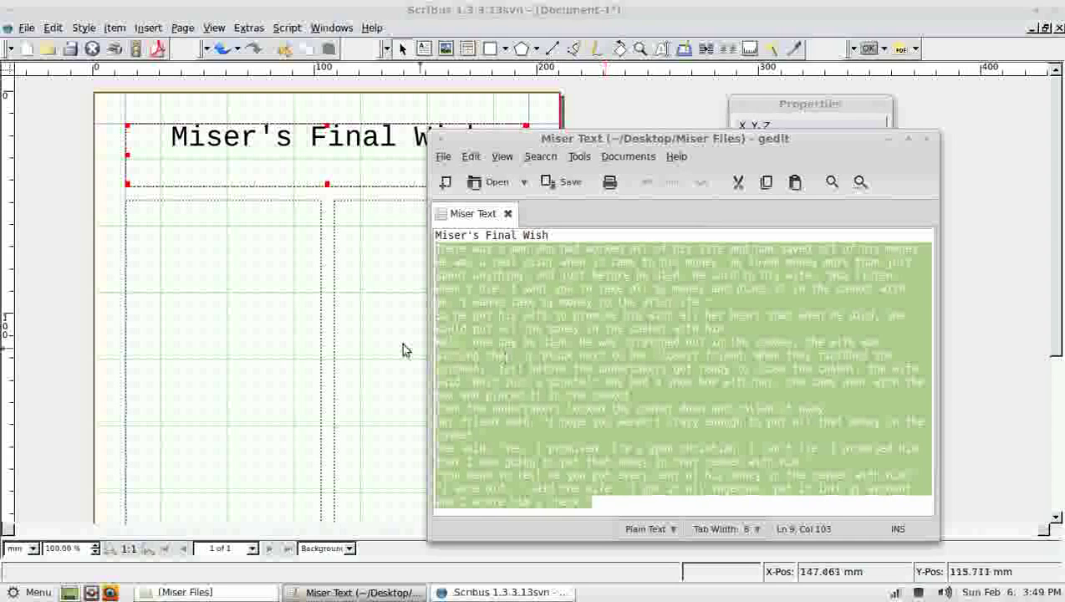
left_click(209, 271)
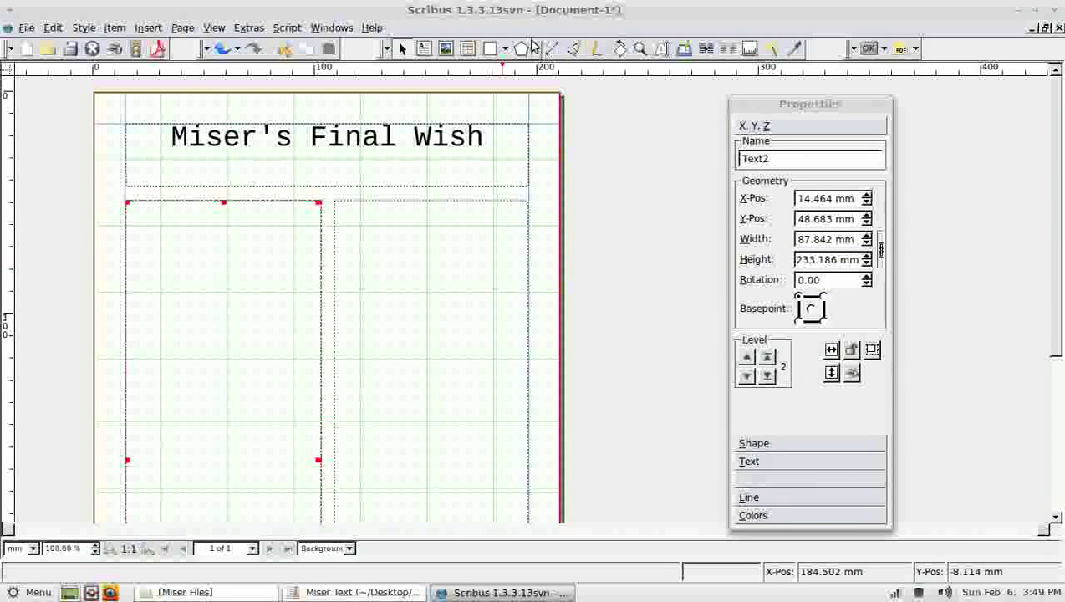
left_click(684, 48)
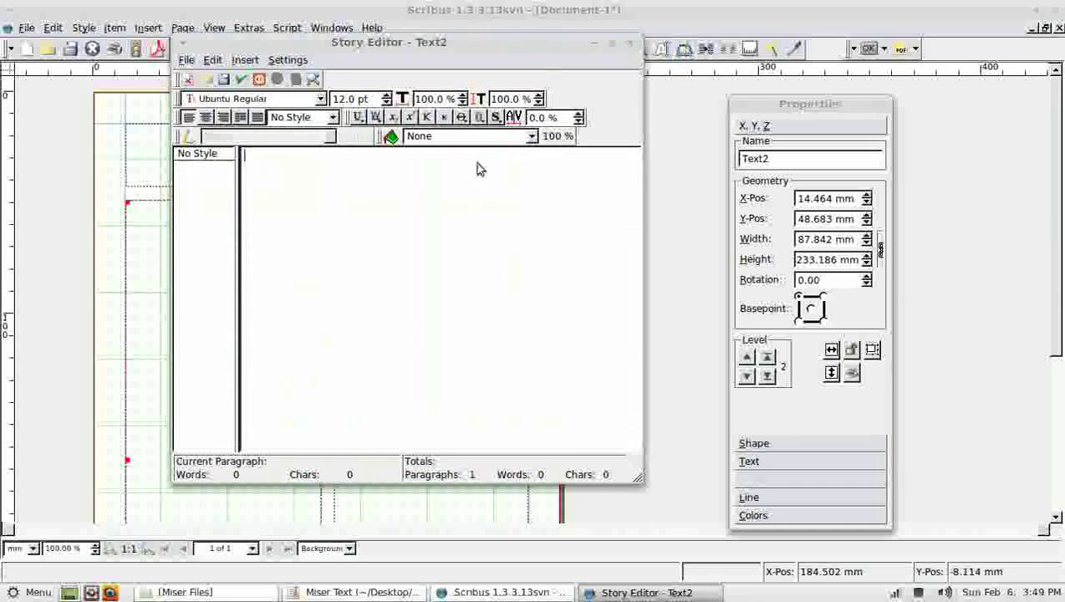
type("There was a man who had worked all of his life and had saved all of his money. He was a real miser when it came to his money. He loved money more than just about anything, and just before he died, he said to his wife, \"Now listen, when I die, I want you to take all my money and place it in the casket with me. I wanna take my money to the afterlife.\" So he got his wife to promise him with all her heart that when he died, she would put all the money in the casket with him. Well, one day he died. He was stretched out in the casket, the wife was sitting there in black next to her closest friend. When they finished the ceremony, just before the undertakers got ready to close the casket, the wife said \"Wait just a minute!\" she had a shoe box with her, she came over with the box and placed it in the casket. Then the undertakers locked the casket down and rolled it away. Her friend said, \"I hope you weren't crazy enough to put all that money in the casket.\" She said, \"Yes, I promised. I'm a good christian, I can't lie. I promised him that I was going to put that money in that casket with him.\" \"You mean to tell me you put every cent of his money in the casket with him?\" \"I sure did, \" said the wife. \"I got it all together, put it into my account and I wrote him a check.\"")
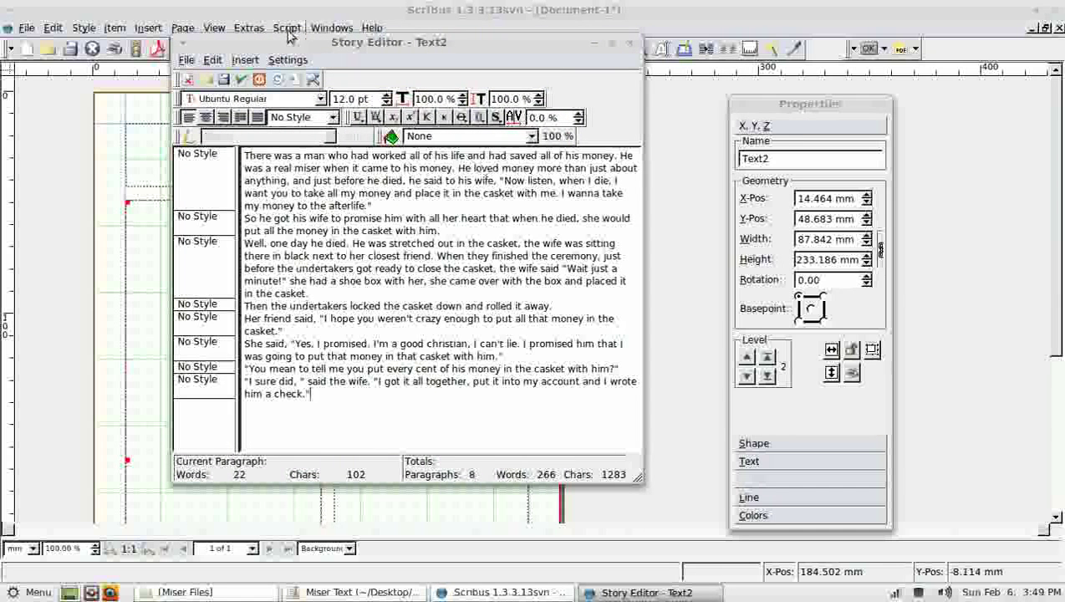
left_click(241, 80)
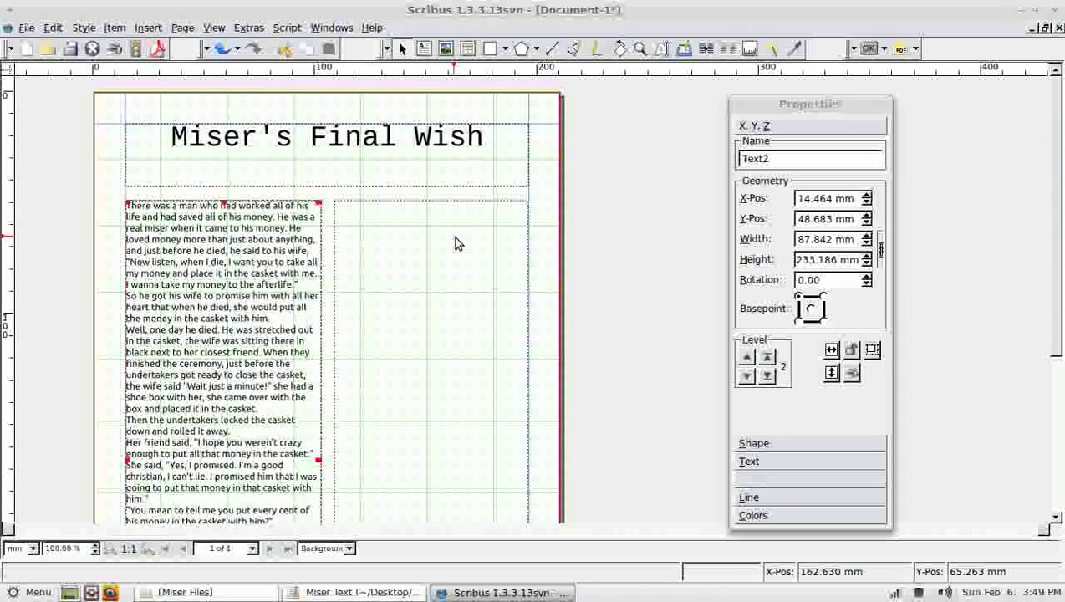
scroll(433, 228, "down", 2)
scroll(292, 302, "down", 3)
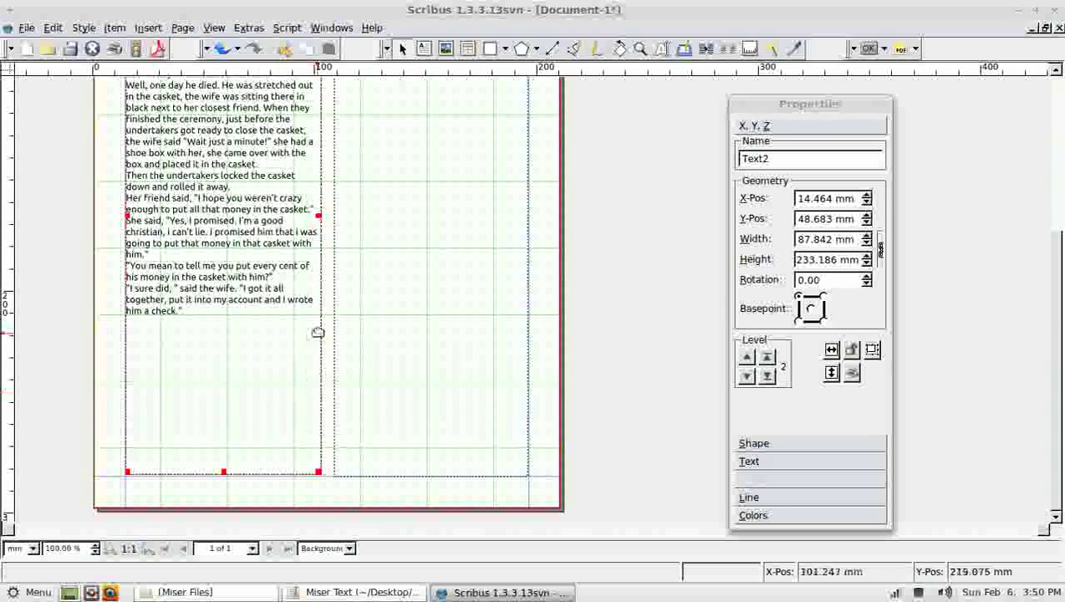
scroll(435, 286, "up", 4)
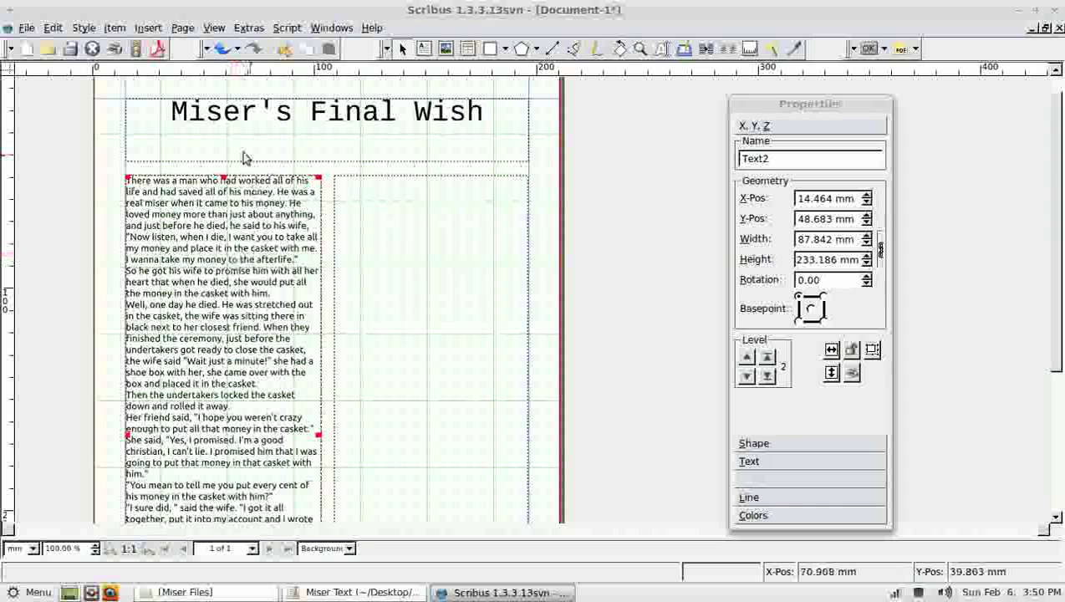
Link the left column frame to the right one, then reselect the left frame
left_click(706, 50)
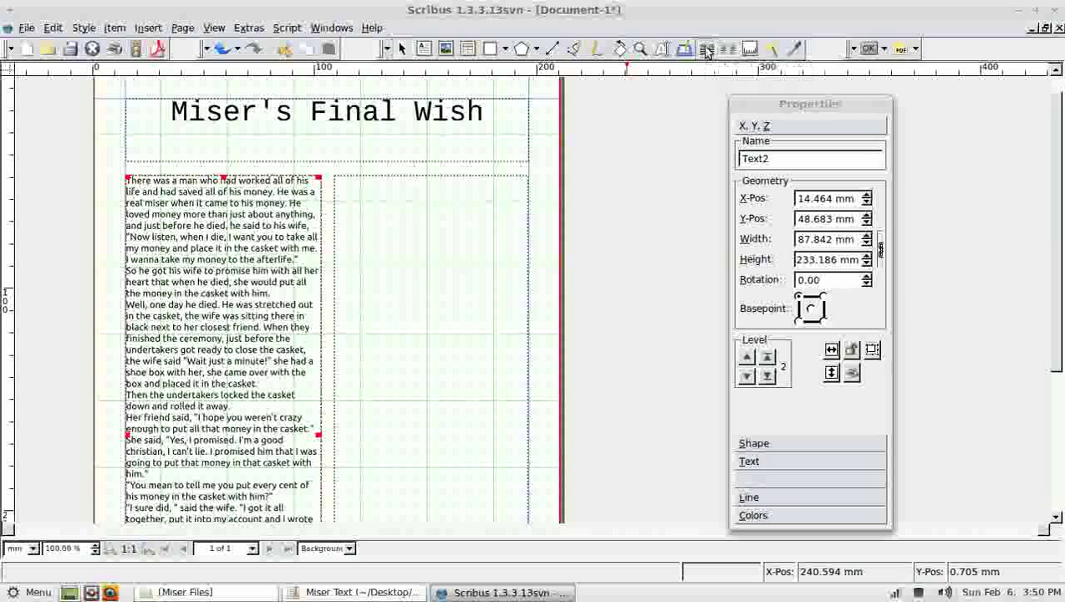
left_click(409, 270)
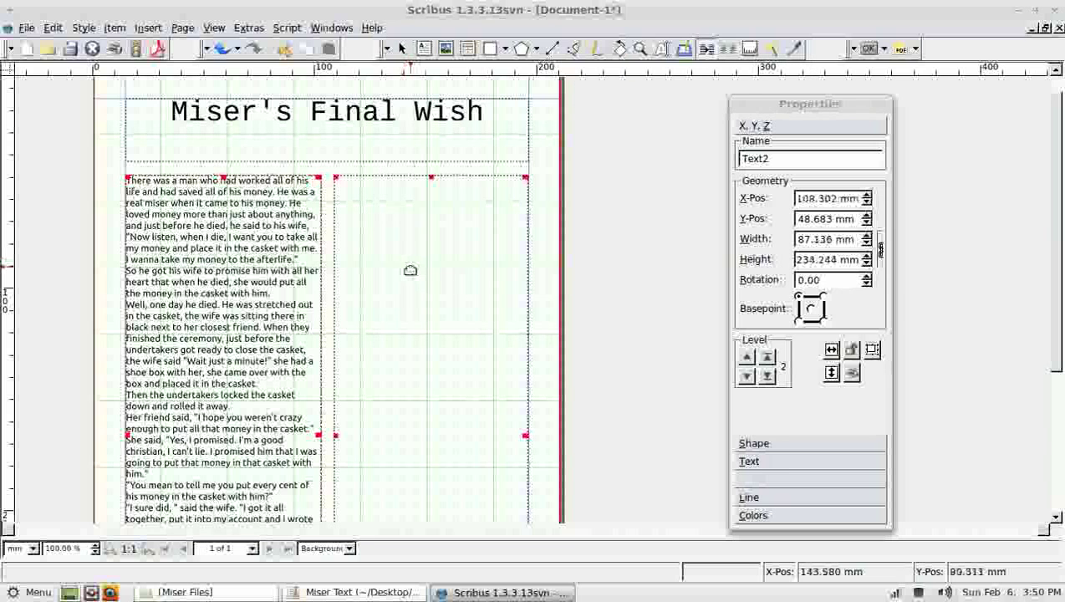
left_click(410, 270)
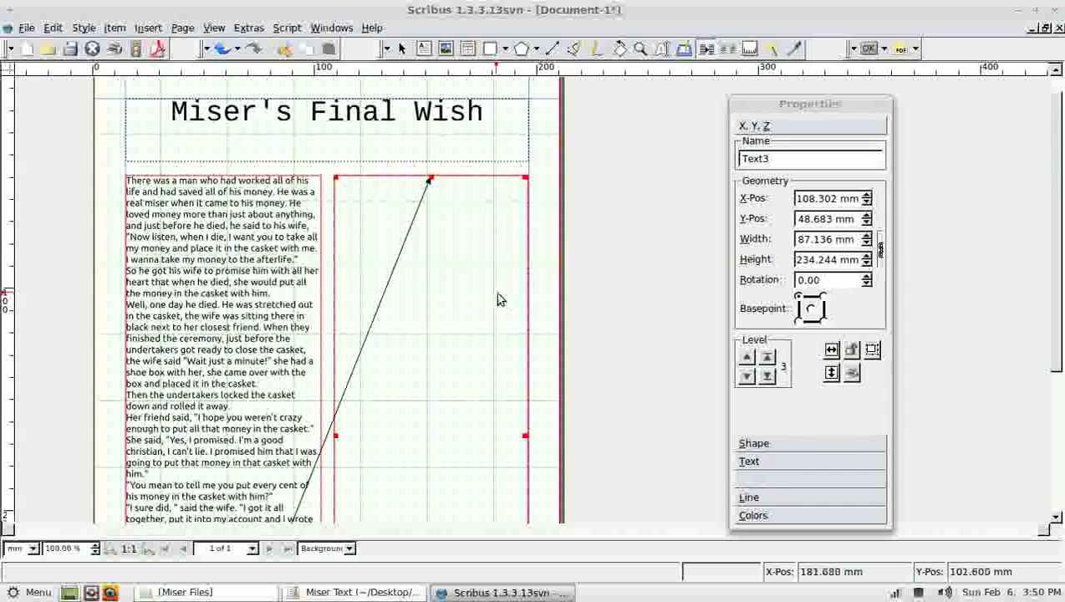
scroll(493, 298, "down", 3)
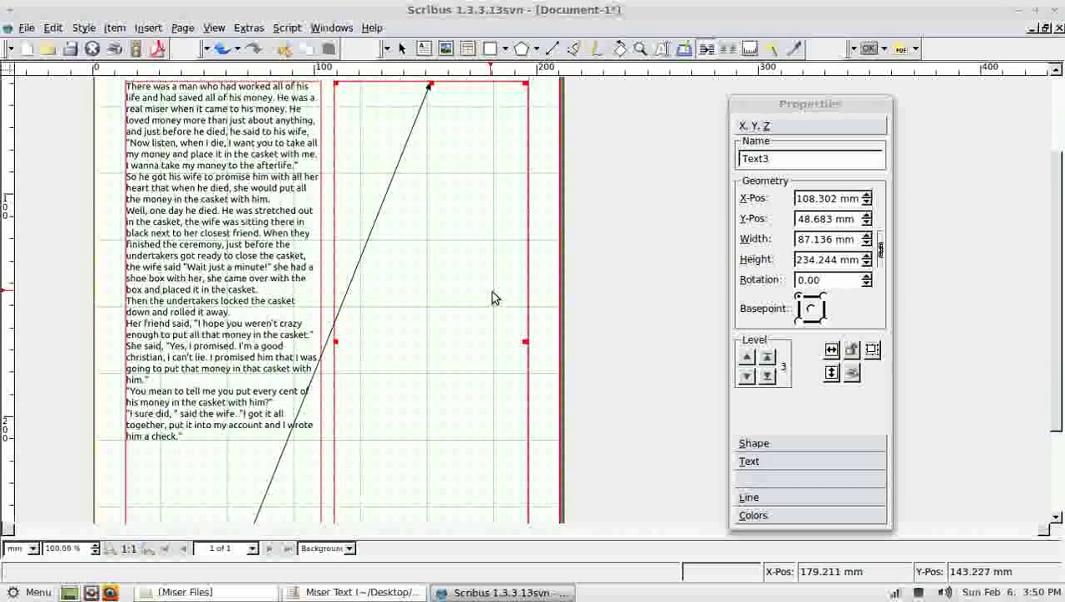
scroll(496, 295, "up", 2)
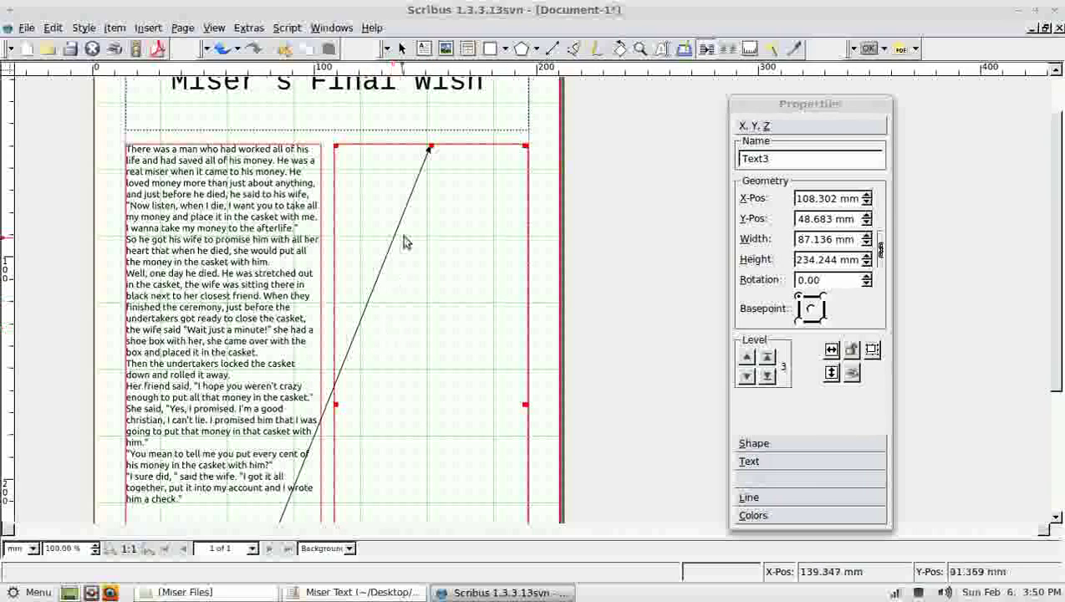
left_click(401, 48)
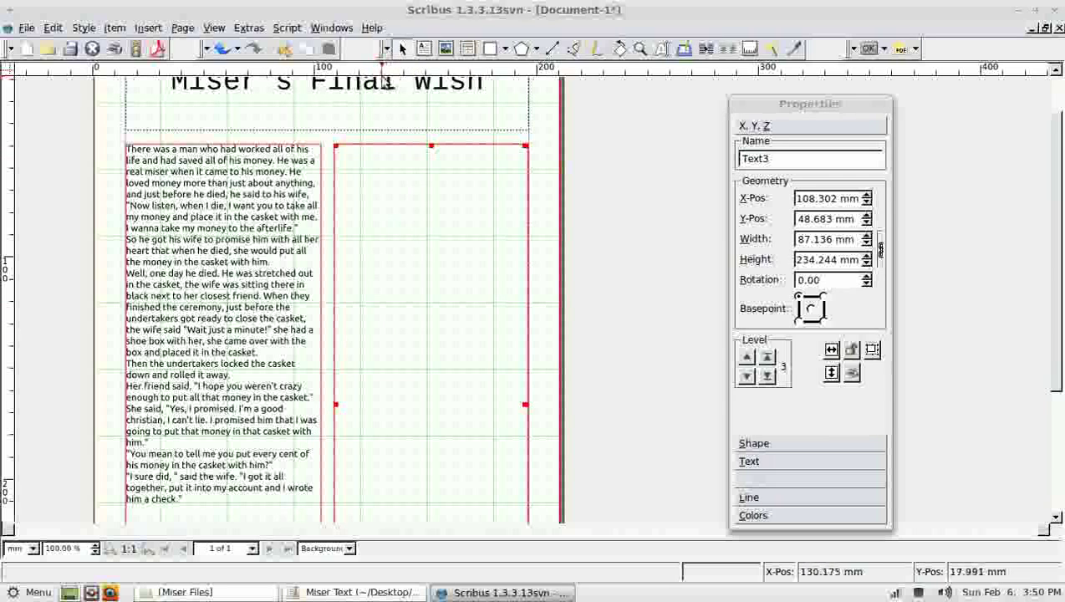
left_click(255, 209, "shift")
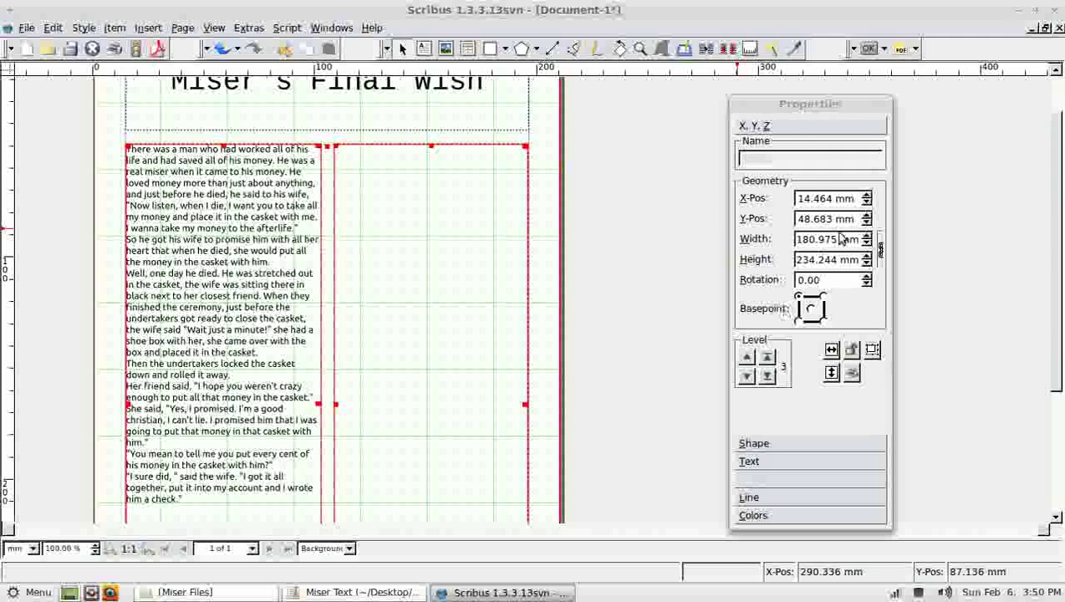
Raise the story font size to 18 pt so it flows into the right column
left_click(777, 459)
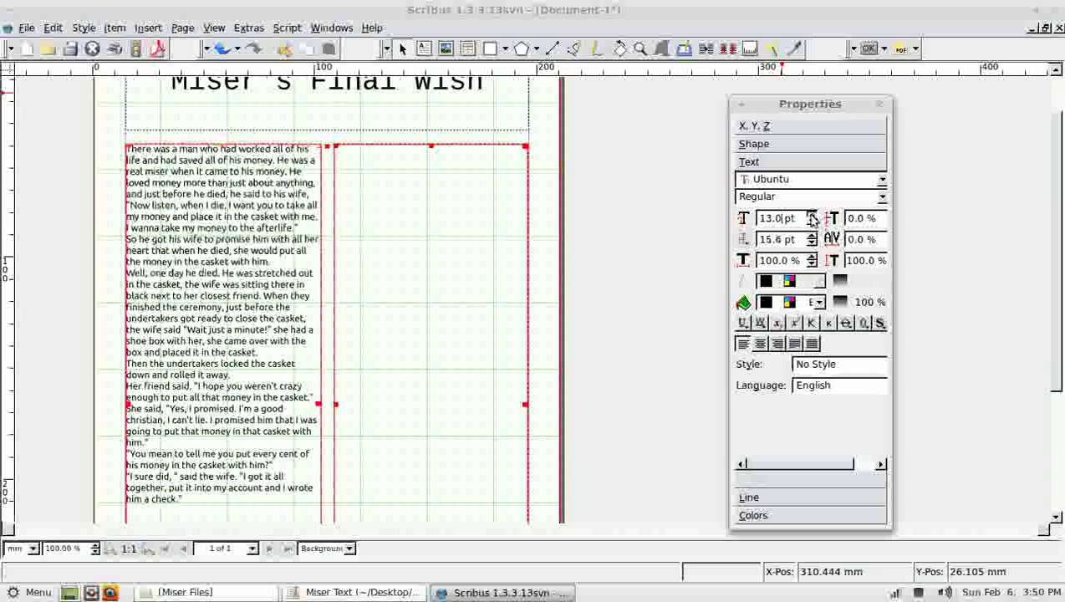
left_click(812, 214)
left_click(812, 214)
left_click(812, 213)
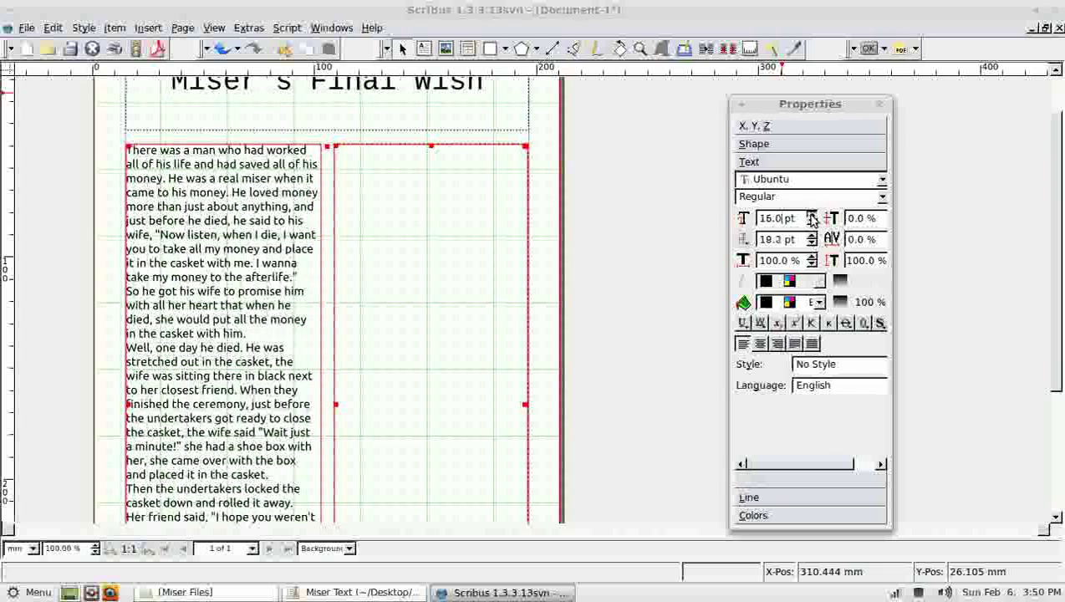
left_click(812, 215)
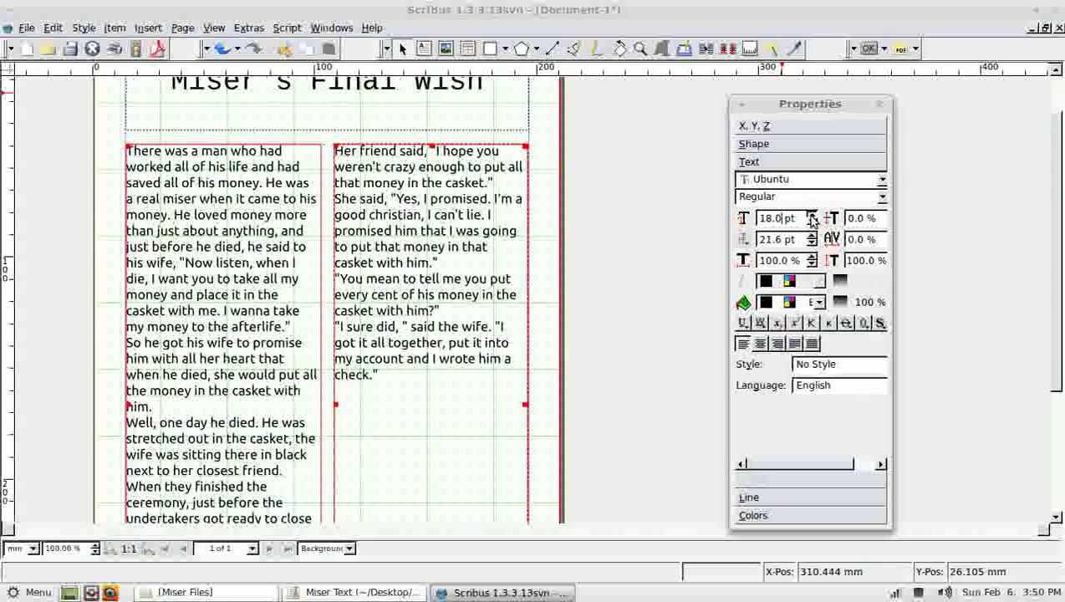
left_click_drag(1056, 155, 1062, 224)
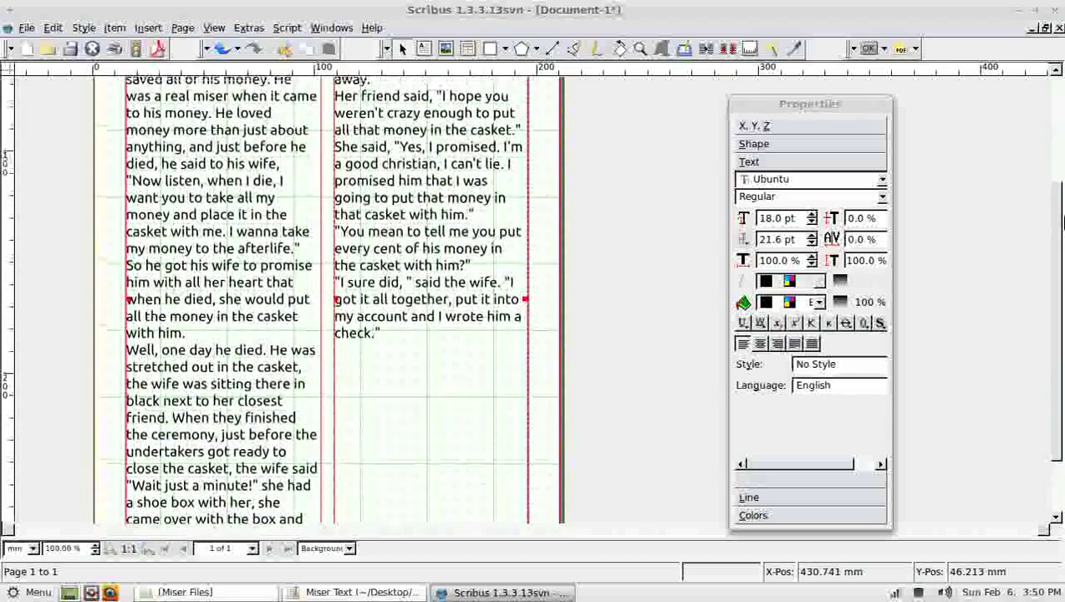
scroll(1062, 224, "up", 3)
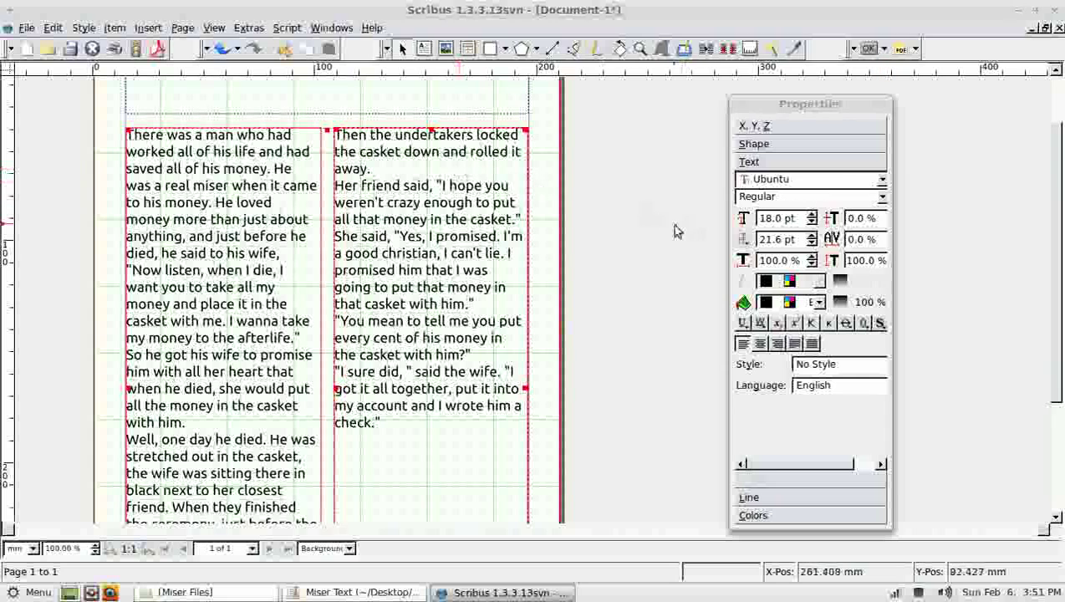
left_click(446, 47)
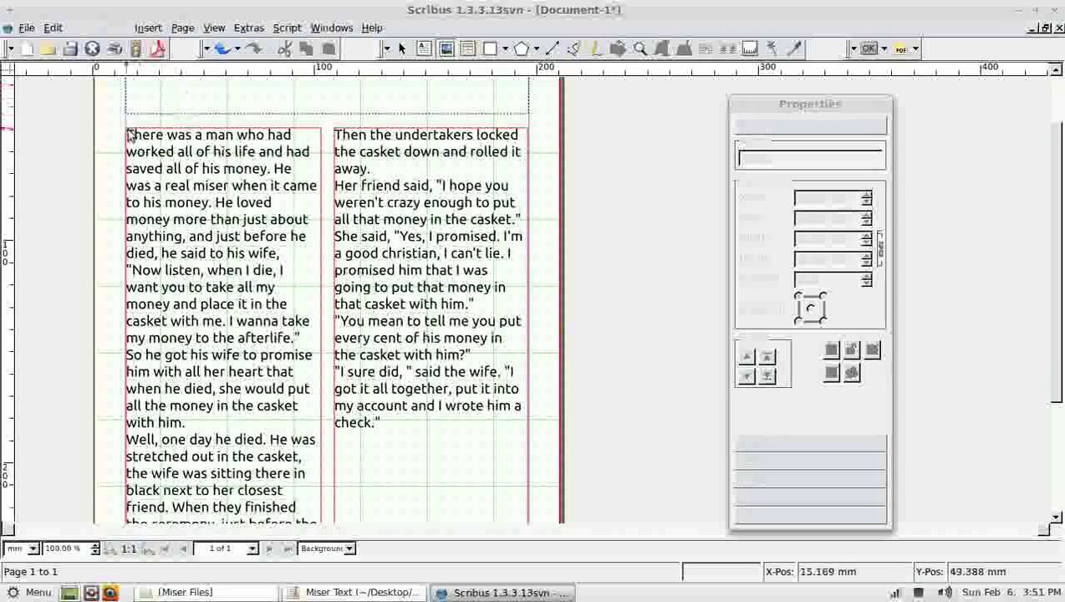
Place man-cash.png in a 41.628 × 45.508 mm image frame at the left column's top-left
left_click(127, 134)
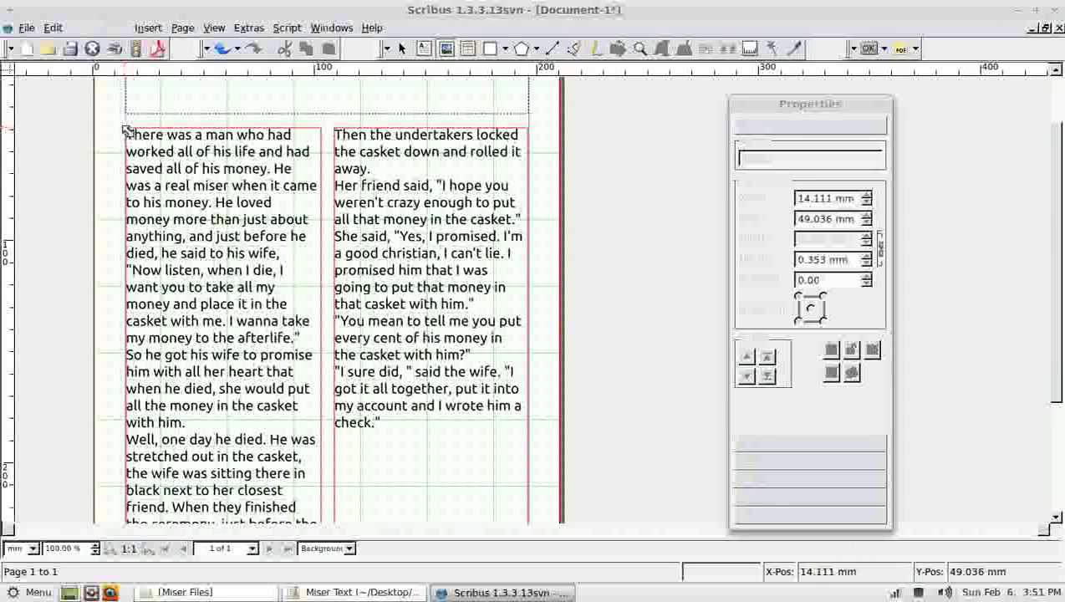
left_click_drag(127, 134, 244, 274)
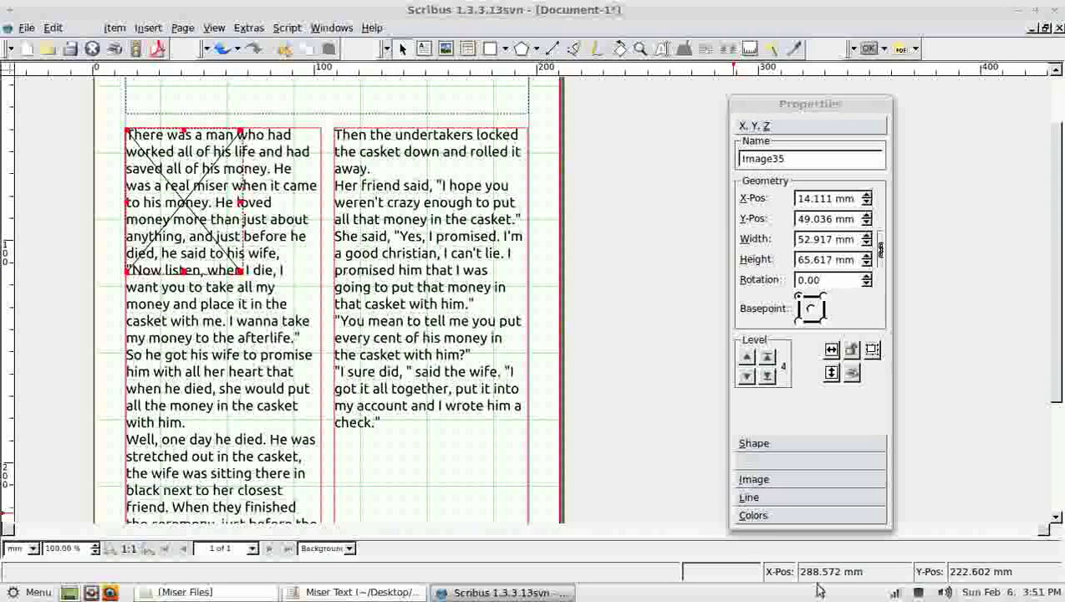
right_click(195, 189)
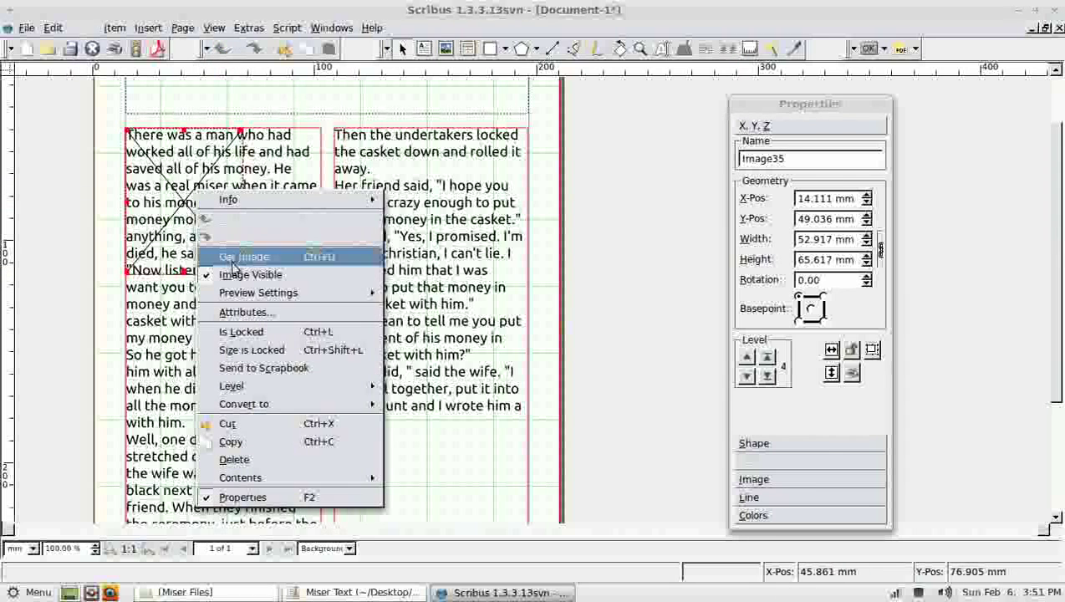
left_click(242, 255)
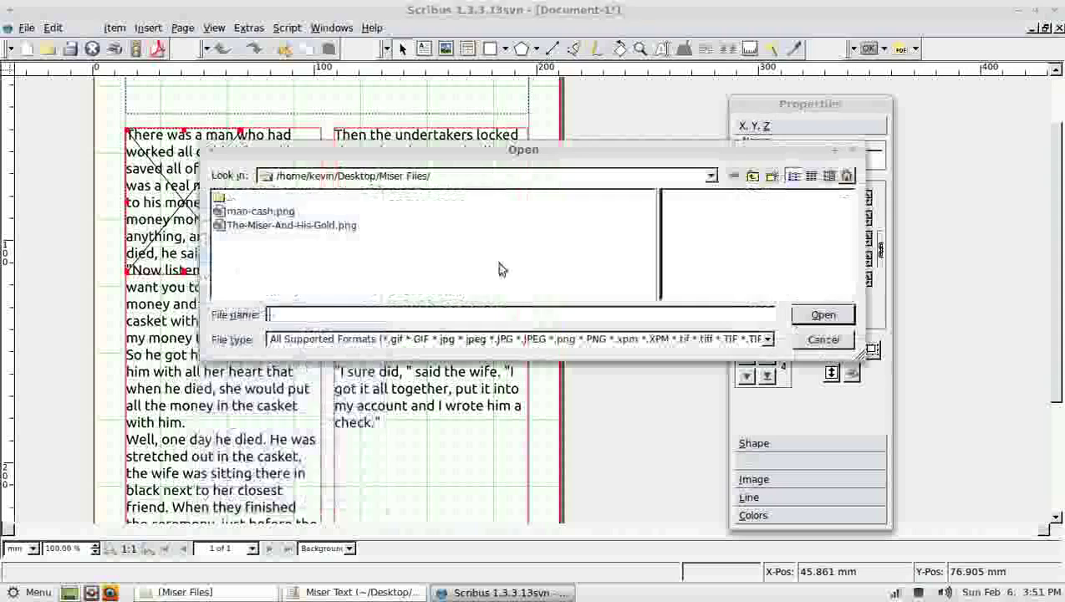
left_click(276, 225)
left_click(257, 211)
left_click(824, 315)
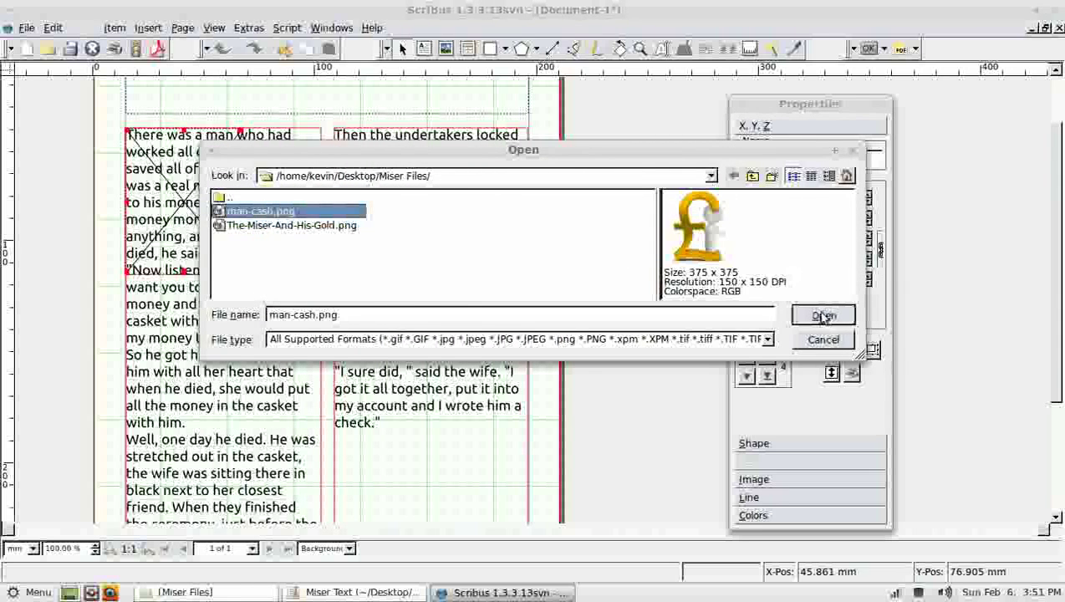
left_click(919, 592)
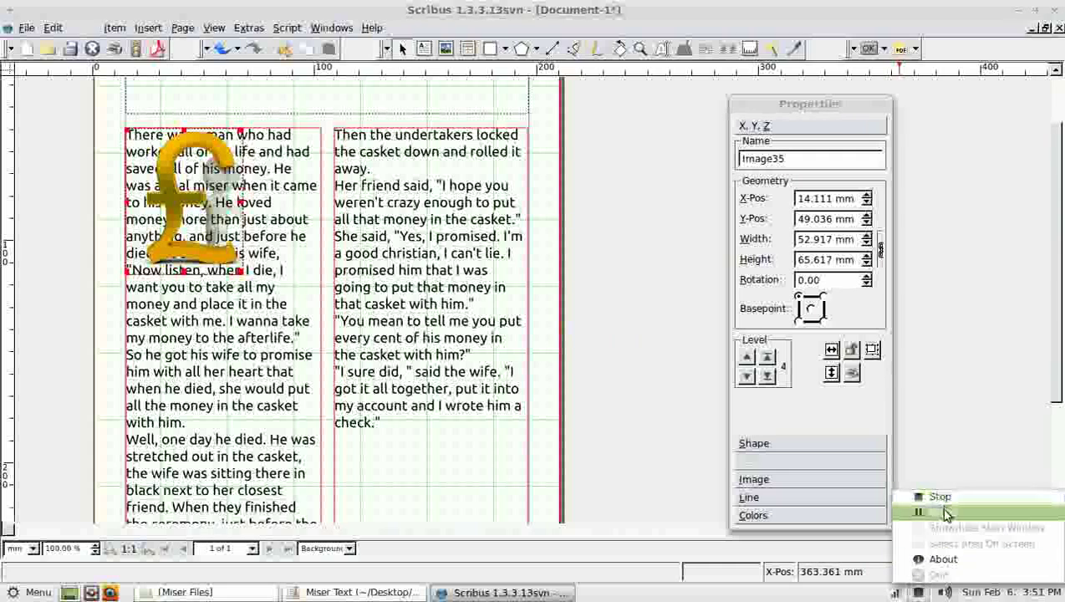
left_click(771, 483)
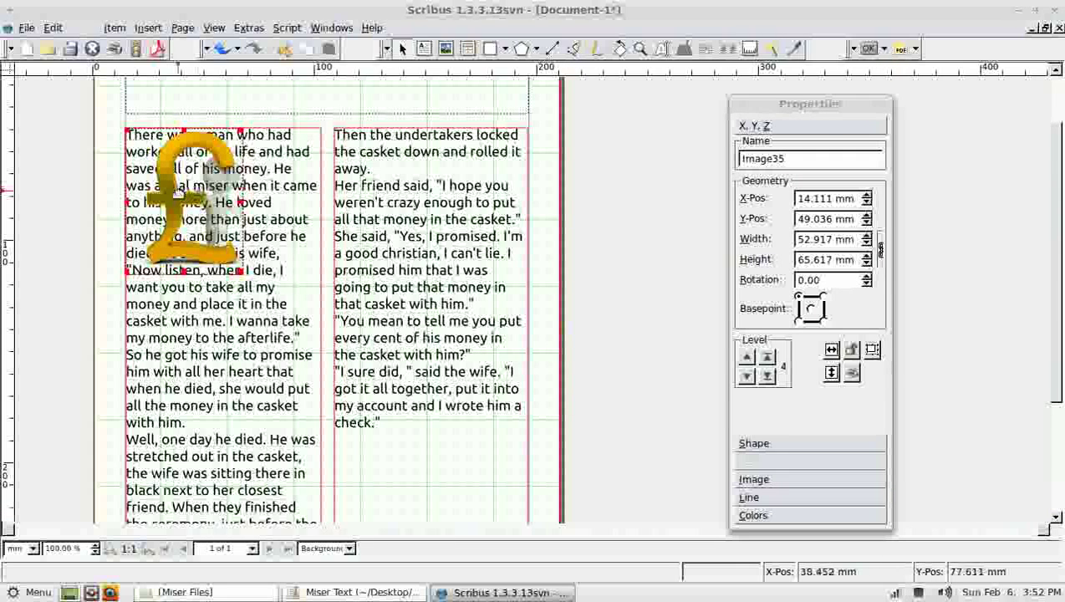
left_click_drag(238, 273, 238, 248)
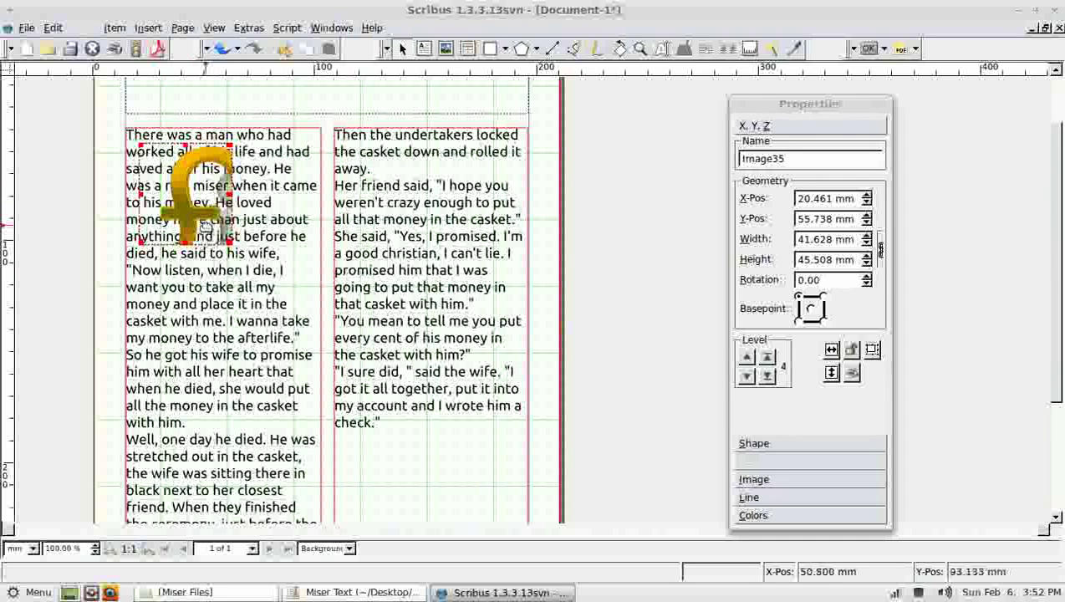
Scale the £ picture to its frame and move the frame into the column's top-left corner
left_click(757, 480)
left_click(741, 344)
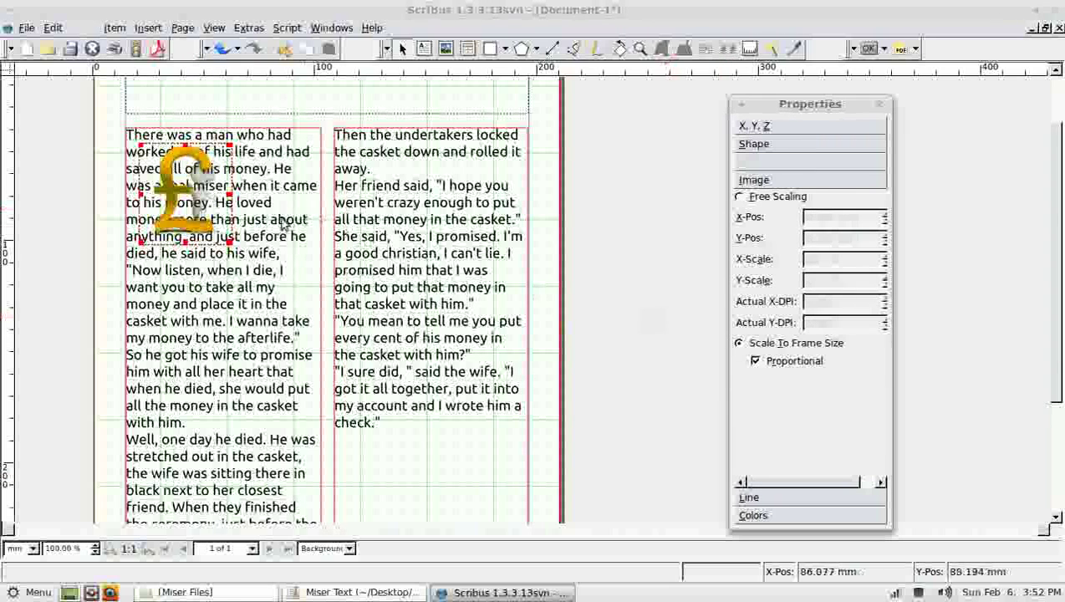
left_click(192, 188)
left_click(192, 188)
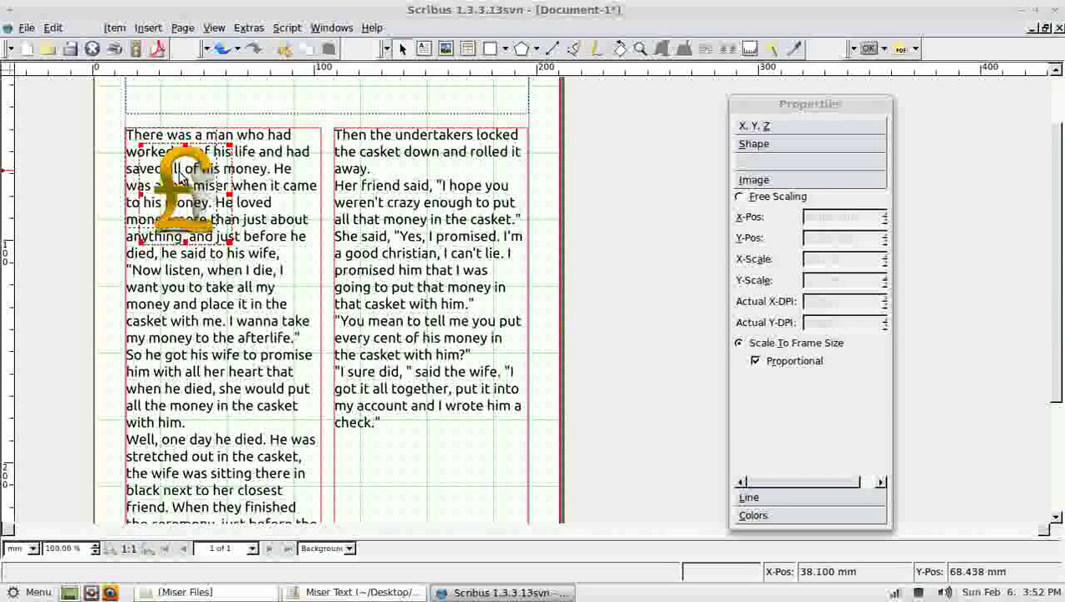
left_click_drag(180, 171, 167, 155)
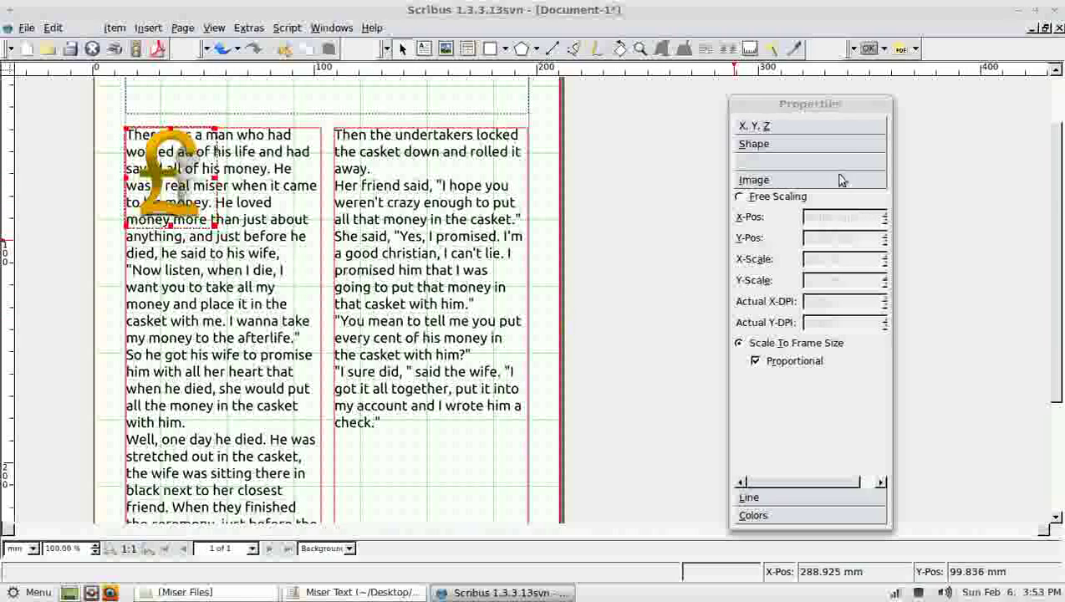
Make the story text wrap around the £ frame and resize the frame so lines fit snugly
left_click(808, 147)
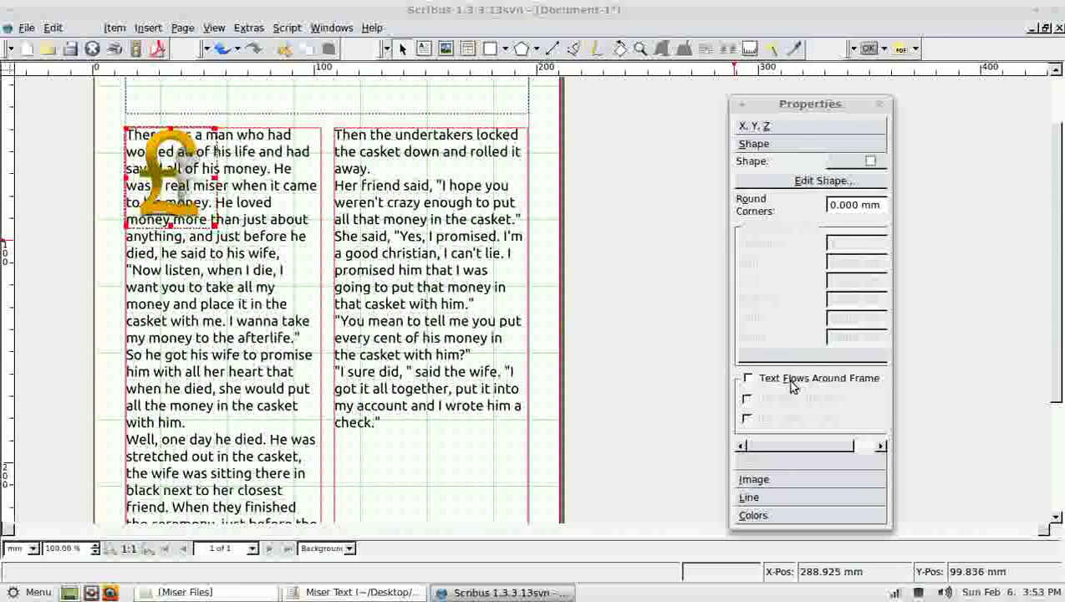
left_click(748, 379)
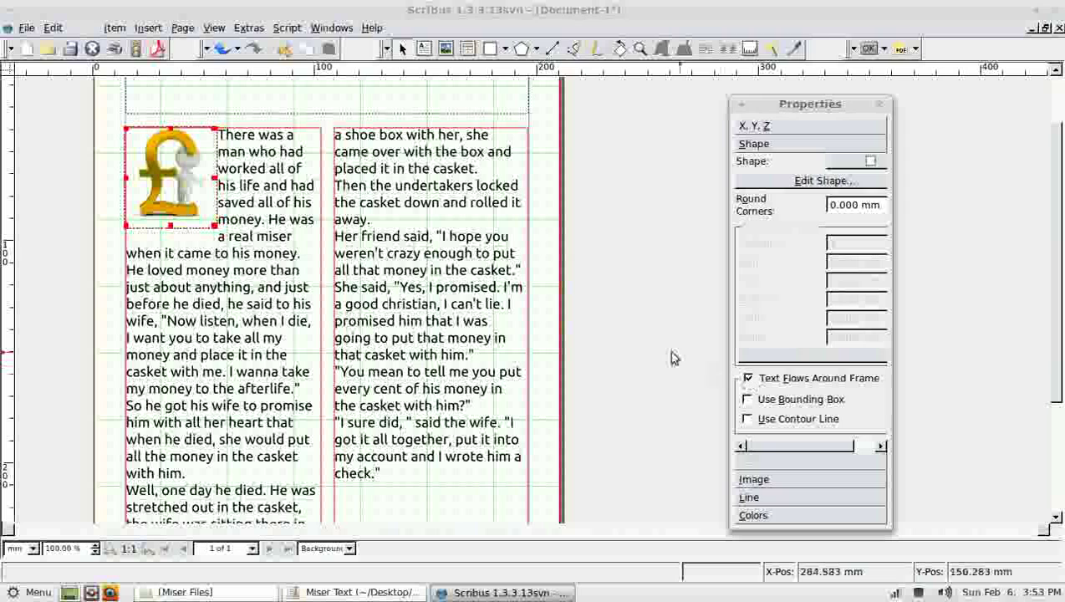
left_click_drag(219, 232, 227, 238)
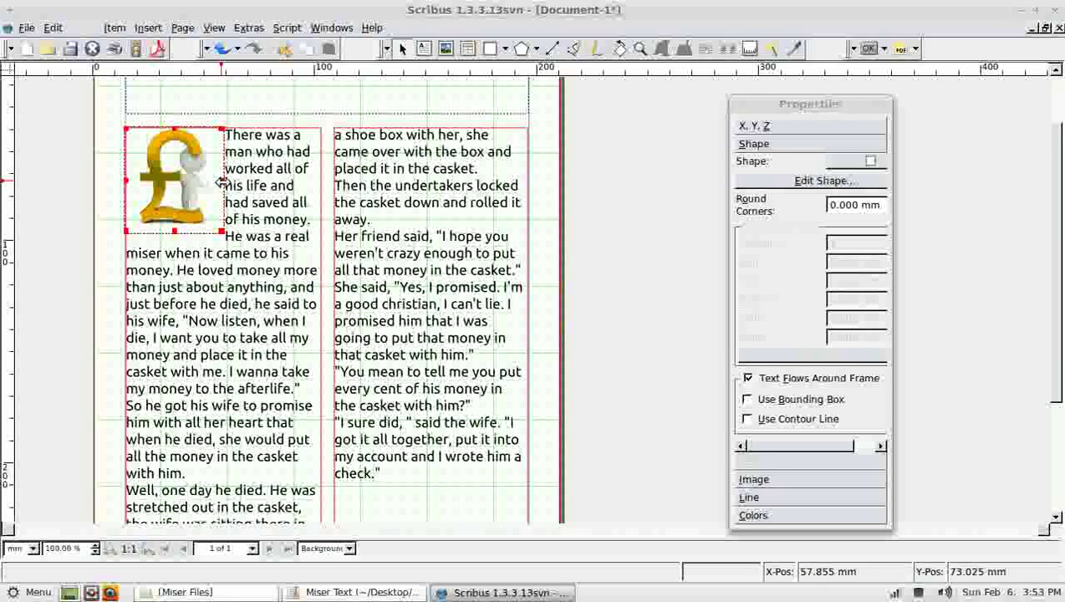
left_click_drag(233, 186, 236, 182)
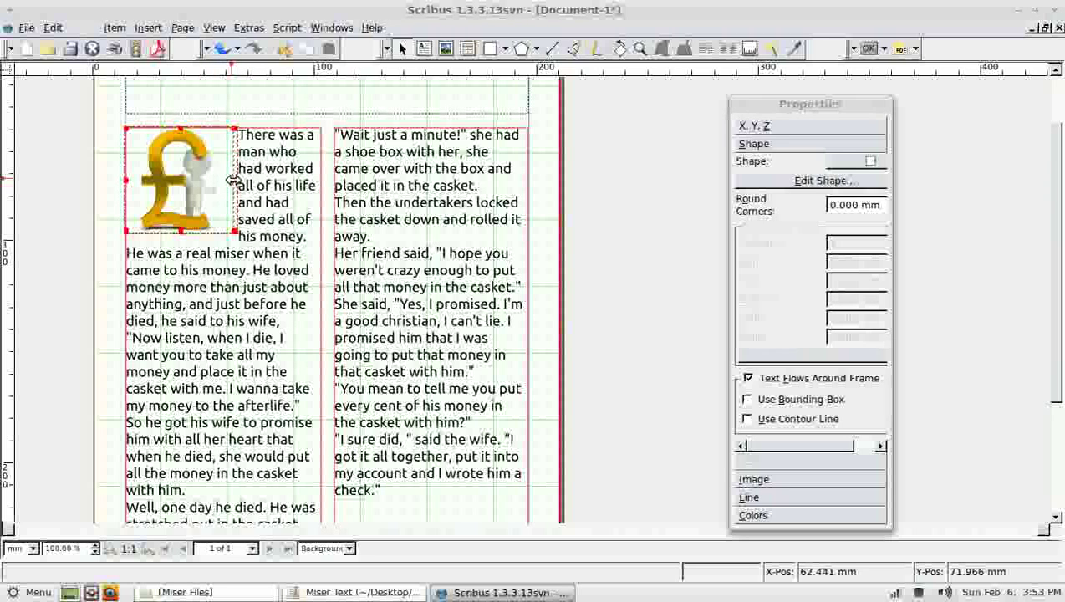
left_click_drag(233, 191, 228, 191)
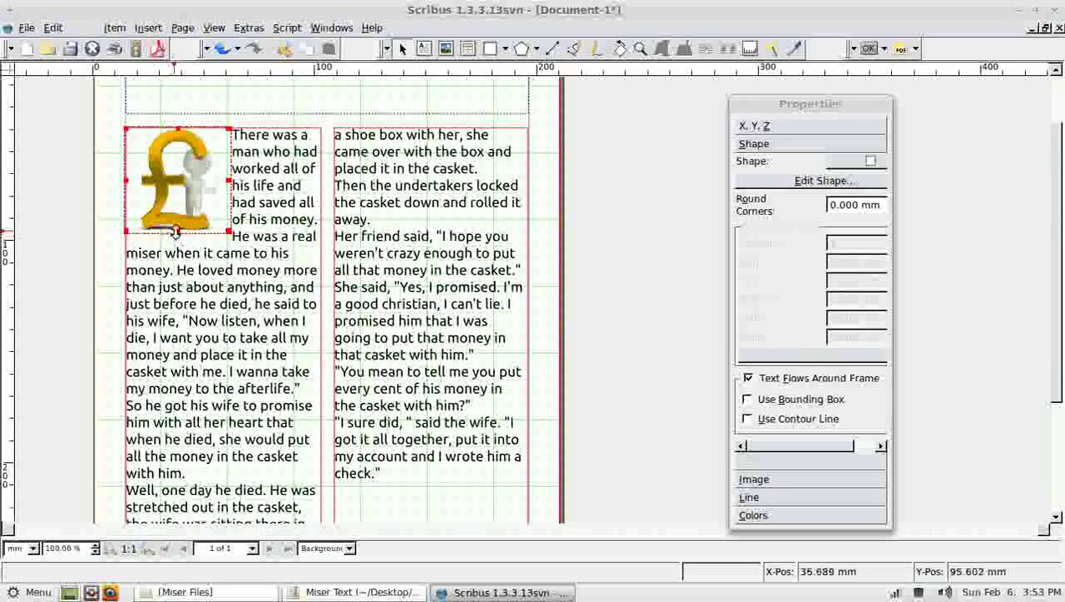
left_click_drag(177, 236, 178, 243)
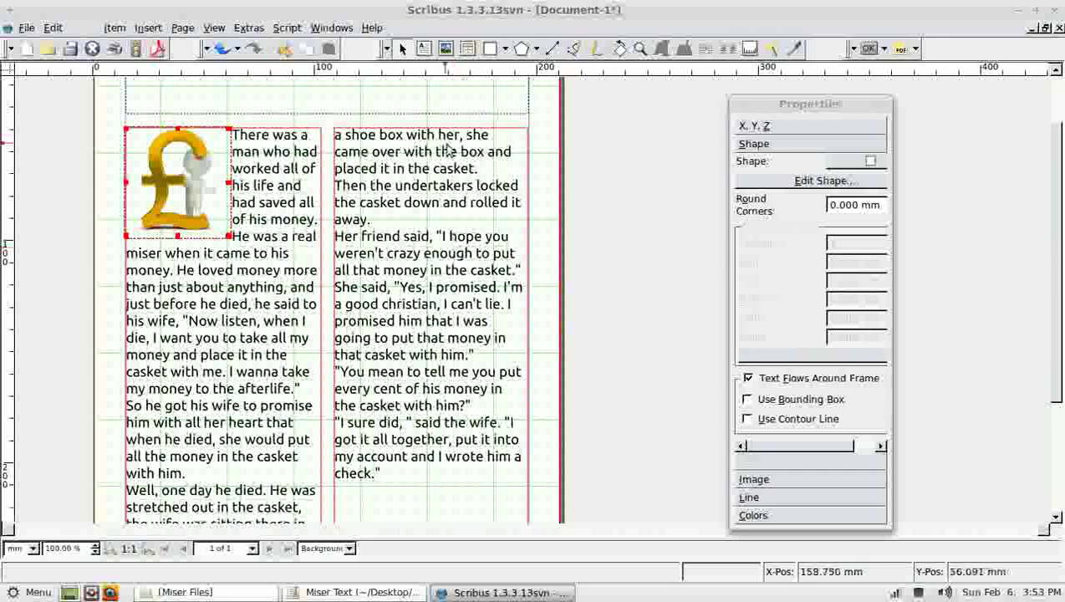
left_click(446, 49)
scroll(483, 224, "down", 2)
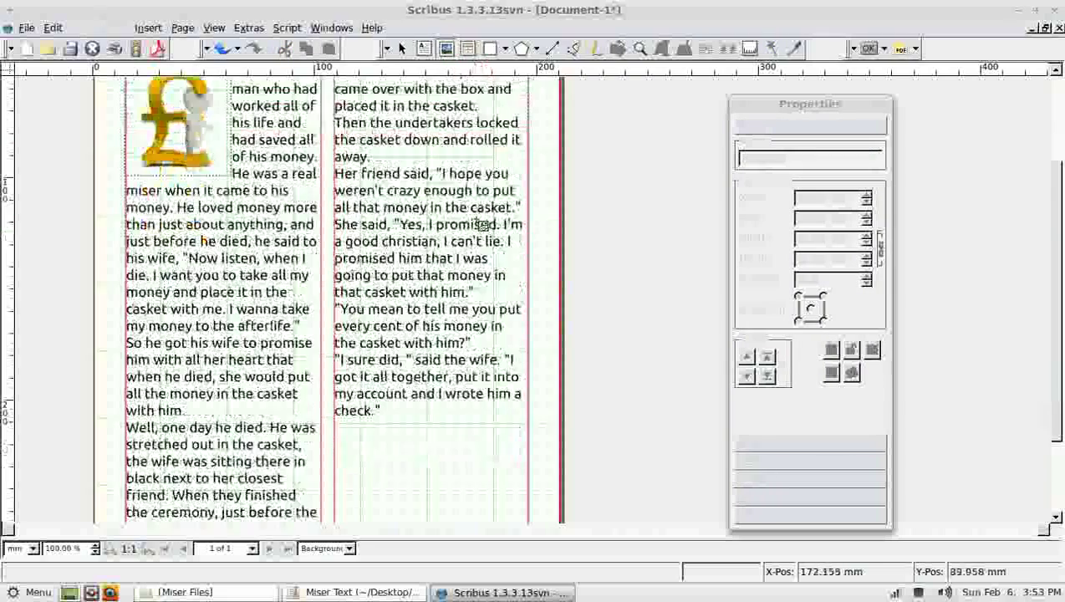
scroll(483, 224, "down", 3)
Draw a frame across both columns, load The-Miser-And-His-Gold.png and scale it to frame size
left_click_drag(219, 134, 435, 392)
right_click(318, 249)
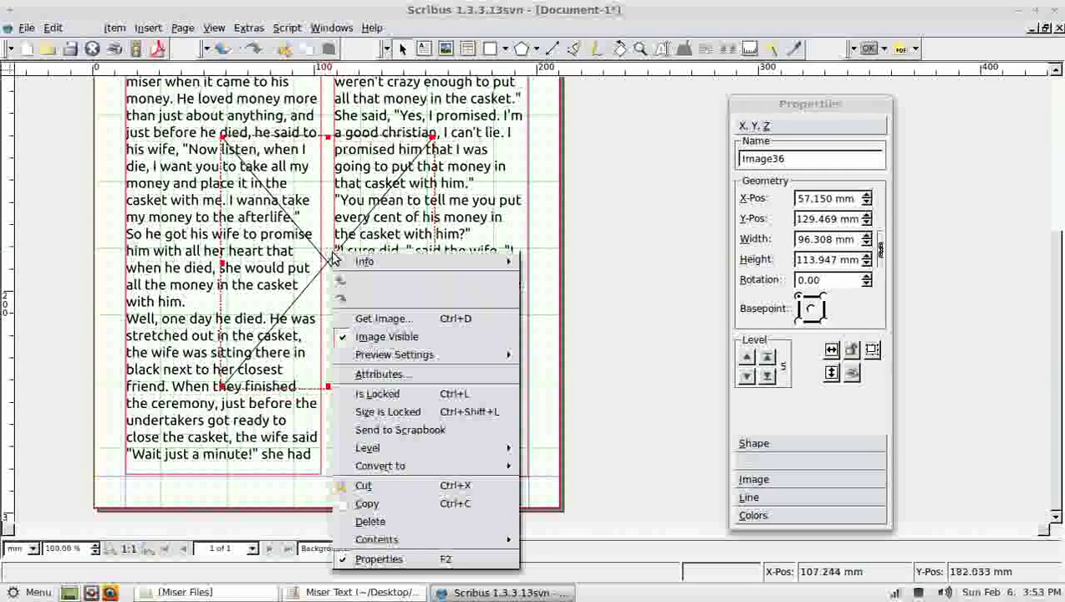
left_click(389, 319)
left_click(316, 225)
left_click(823, 315)
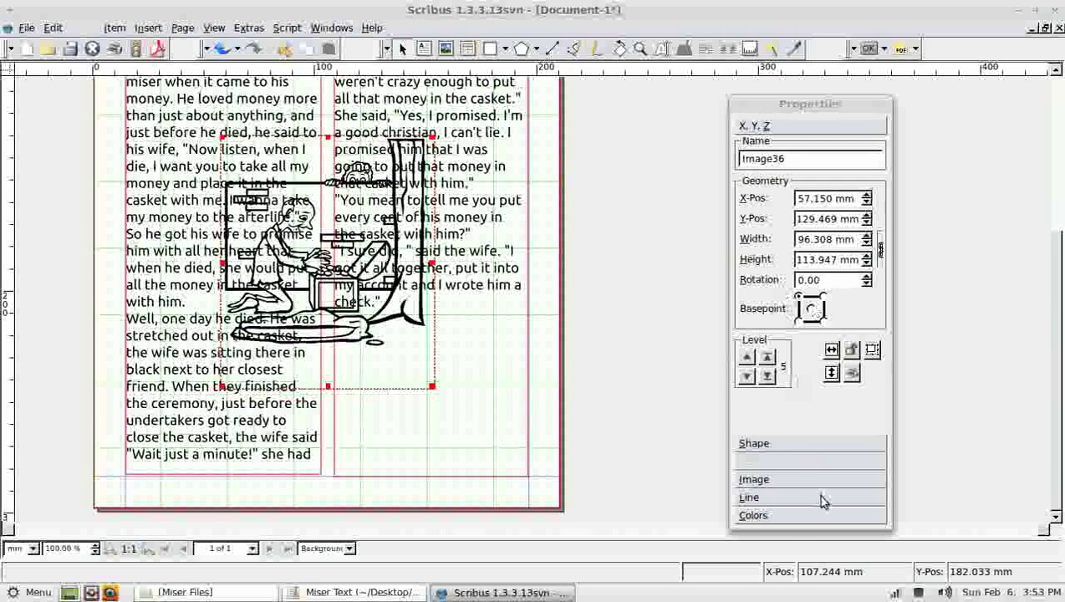
left_click(777, 480)
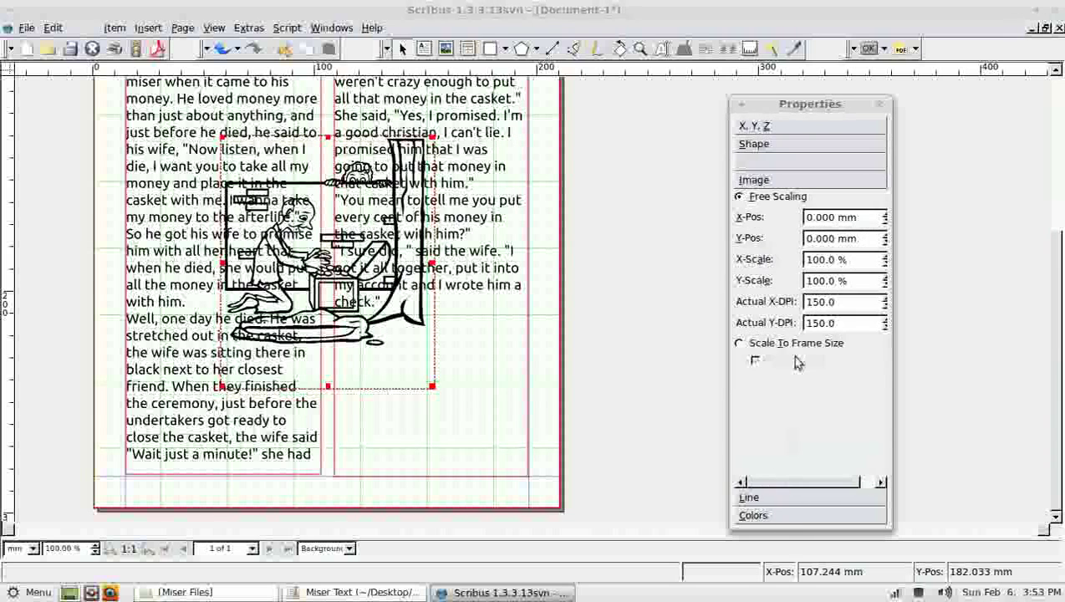
left_click(741, 344)
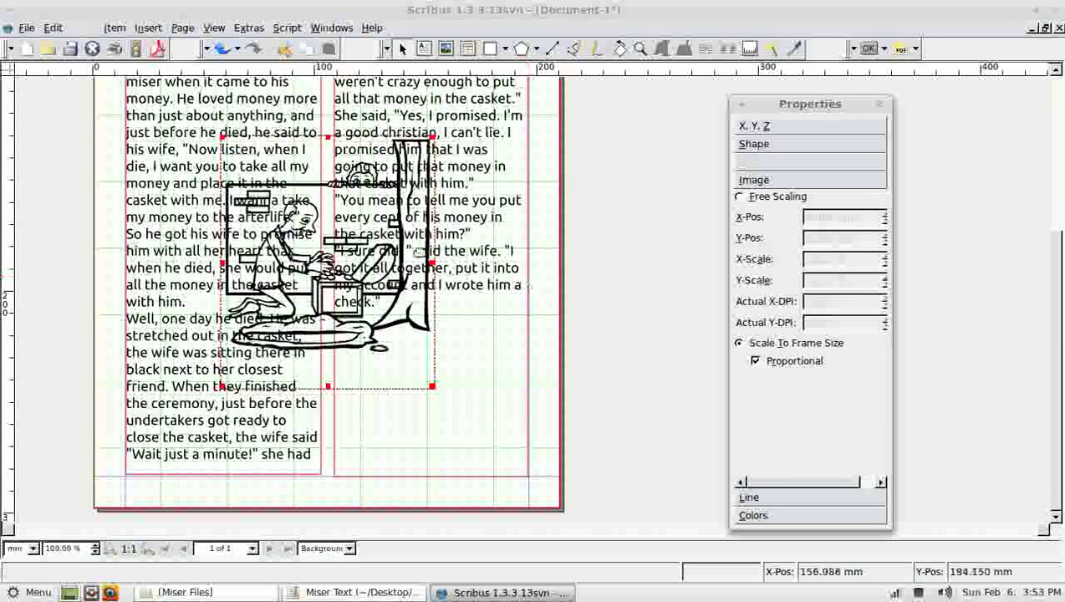
left_click(776, 146)
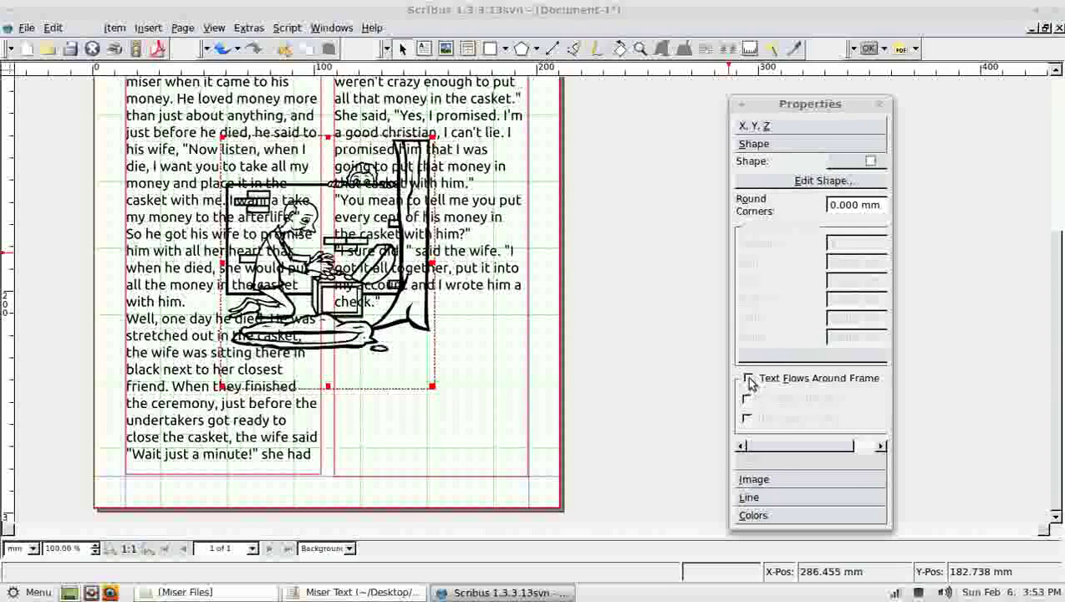
Turn on text flow around the miser picture frame and shrink the frame
left_click(748, 379)
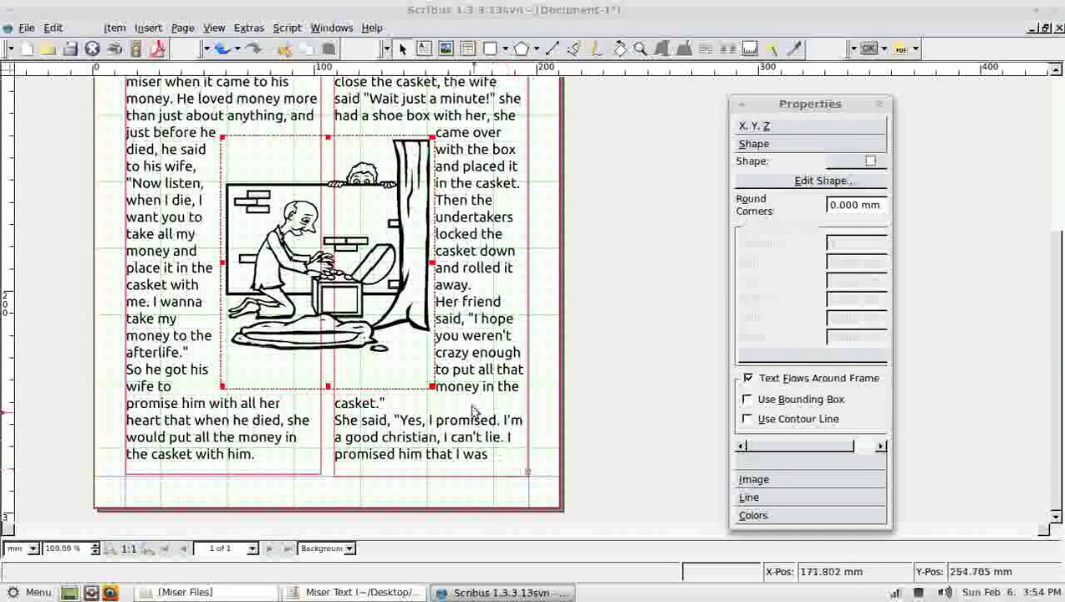
left_click_drag(433, 387, 434, 366)
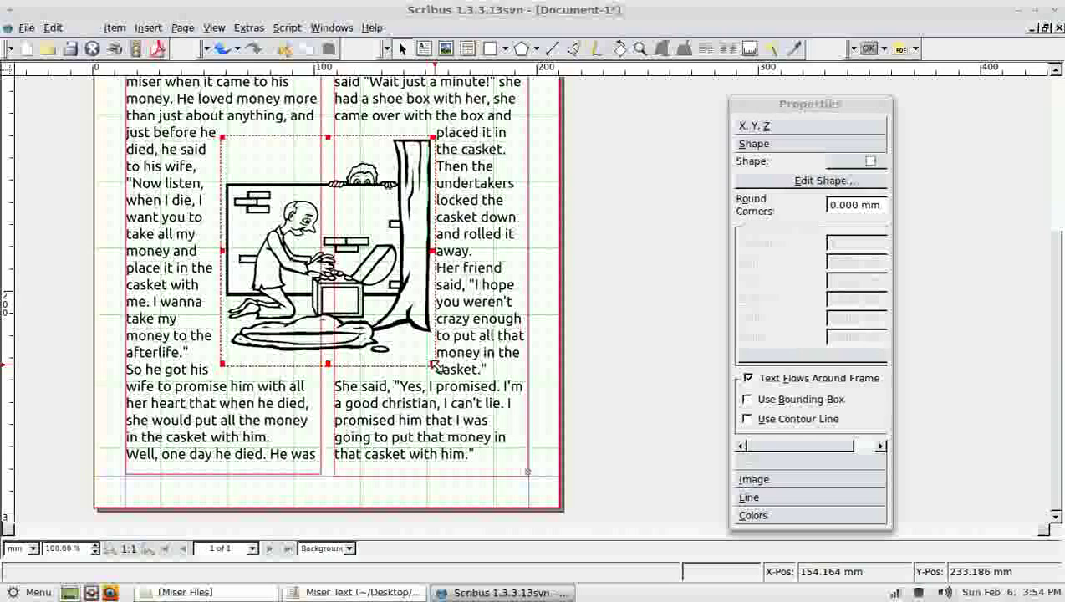
left_click_drag(427, 355, 380, 284)
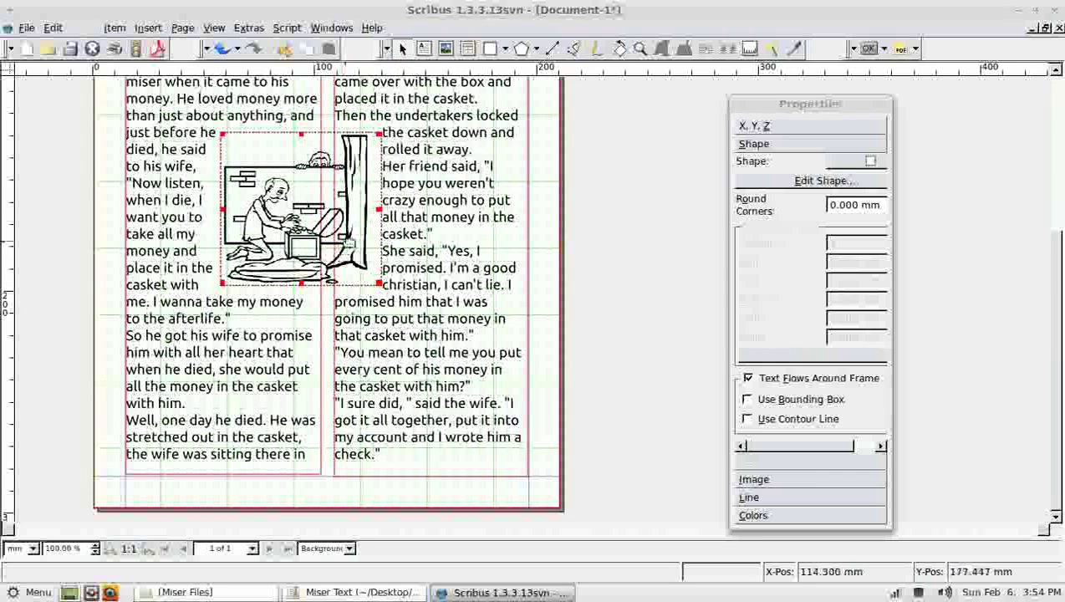
Move the miser picture lower on the page, centred over the gap between columns
scroll(443, 292, "up", 3)
scroll(454, 288, "down", 1)
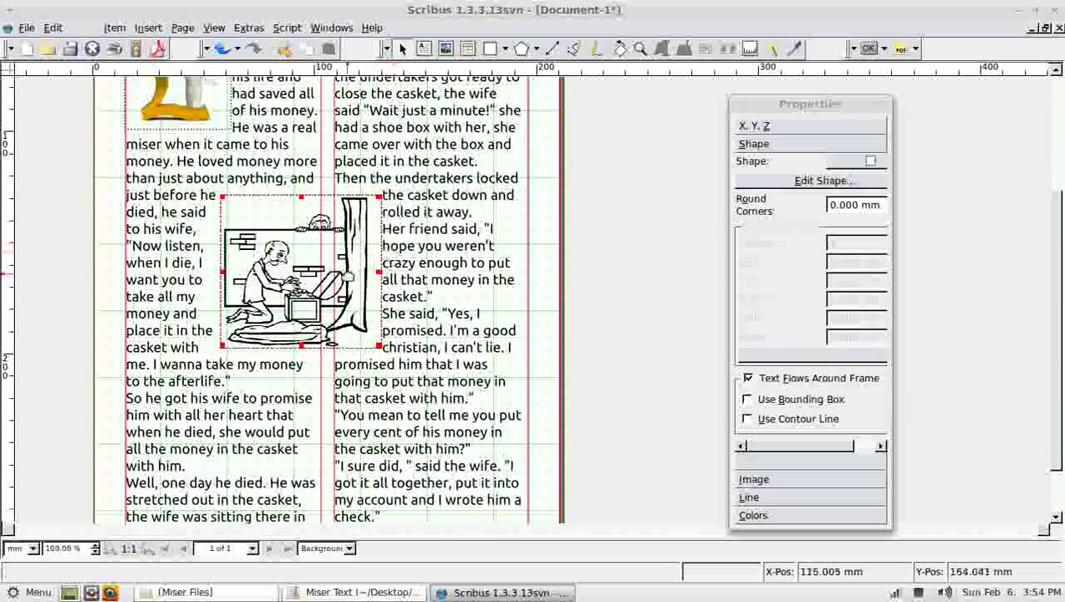
left_click_drag(345, 341, 363, 438)
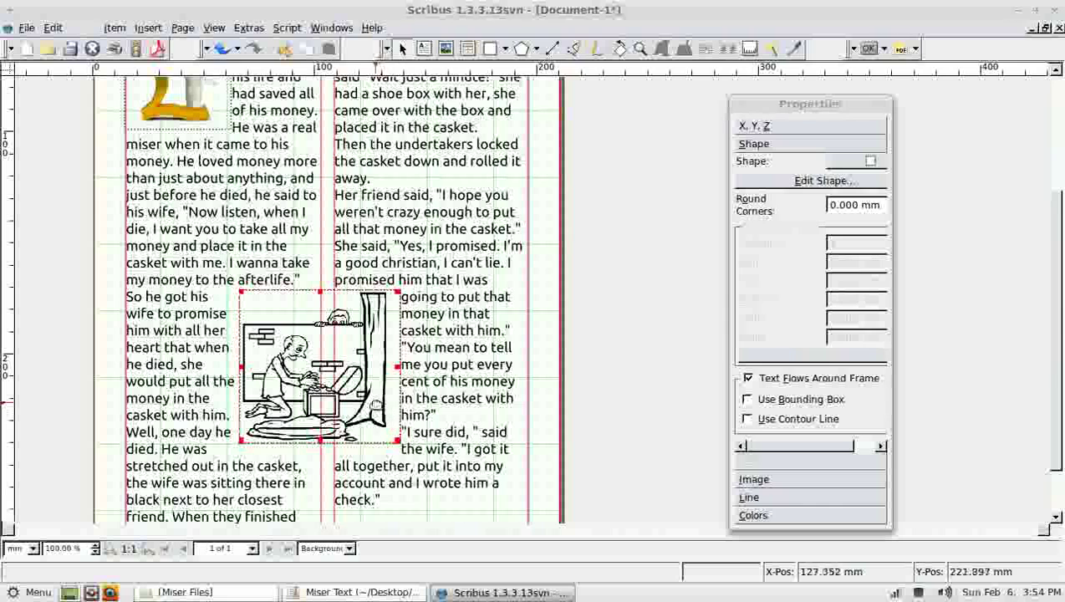
left_click_drag(375, 408, 376, 410)
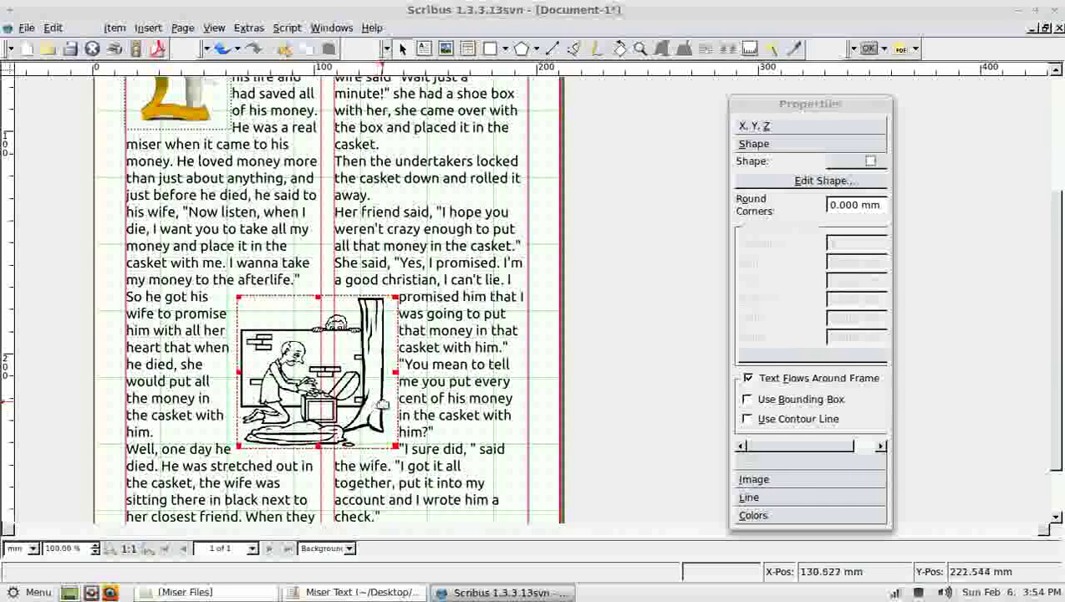
scroll(384, 407, "down", 2)
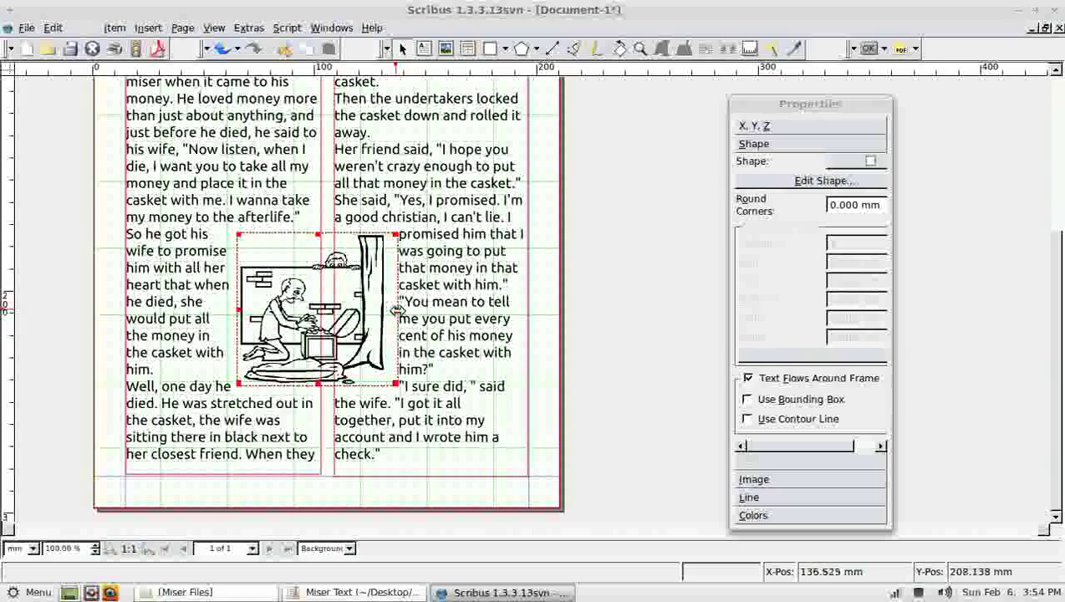
scroll(470, 383, "up", 8)
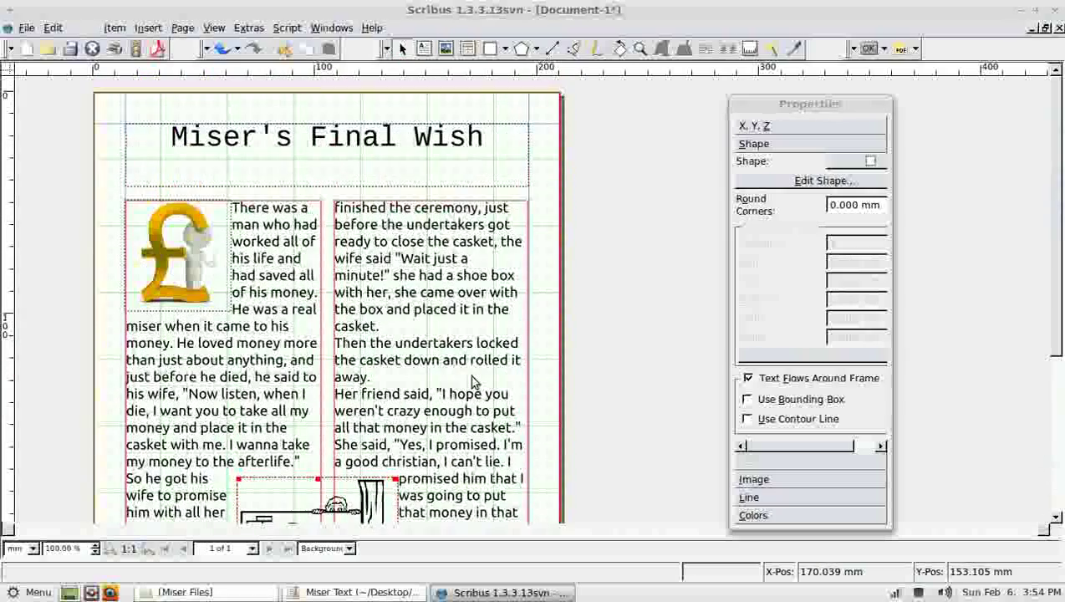
scroll(472, 382, "down", 2)
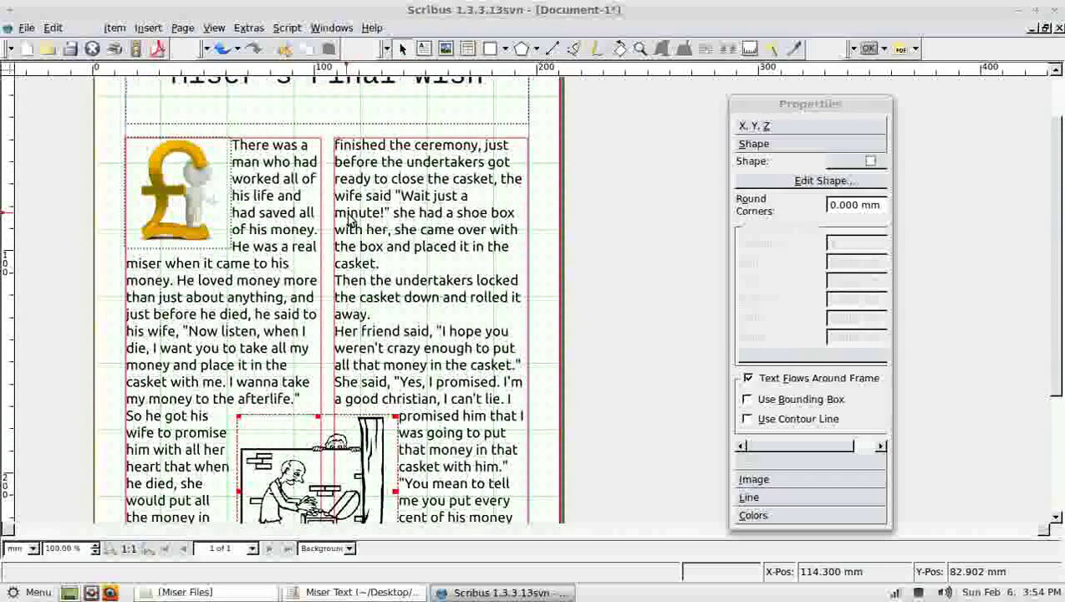
left_click(26, 29)
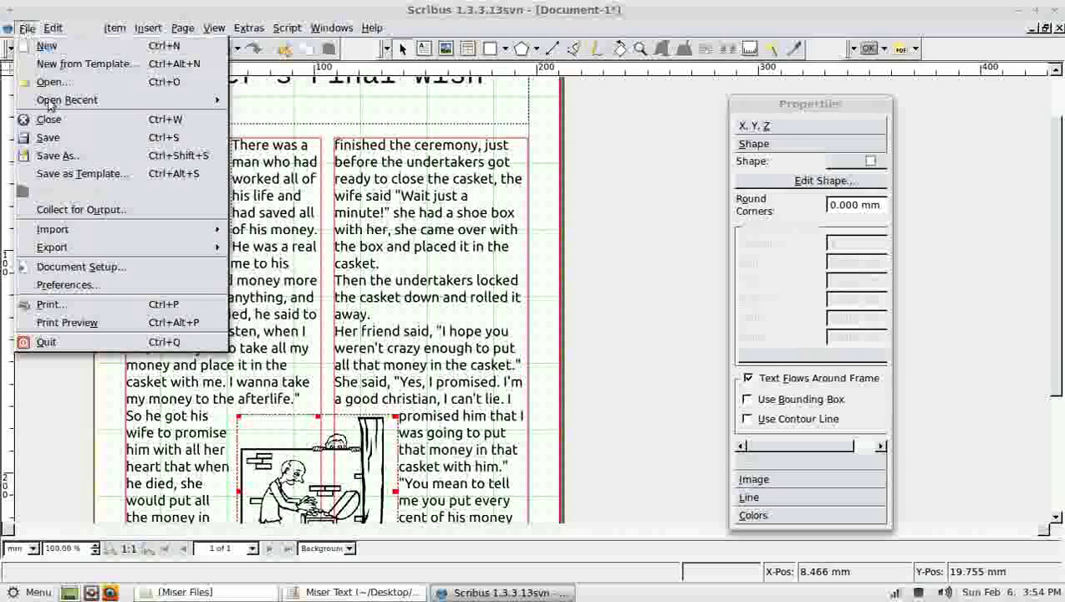
left_click(69, 322)
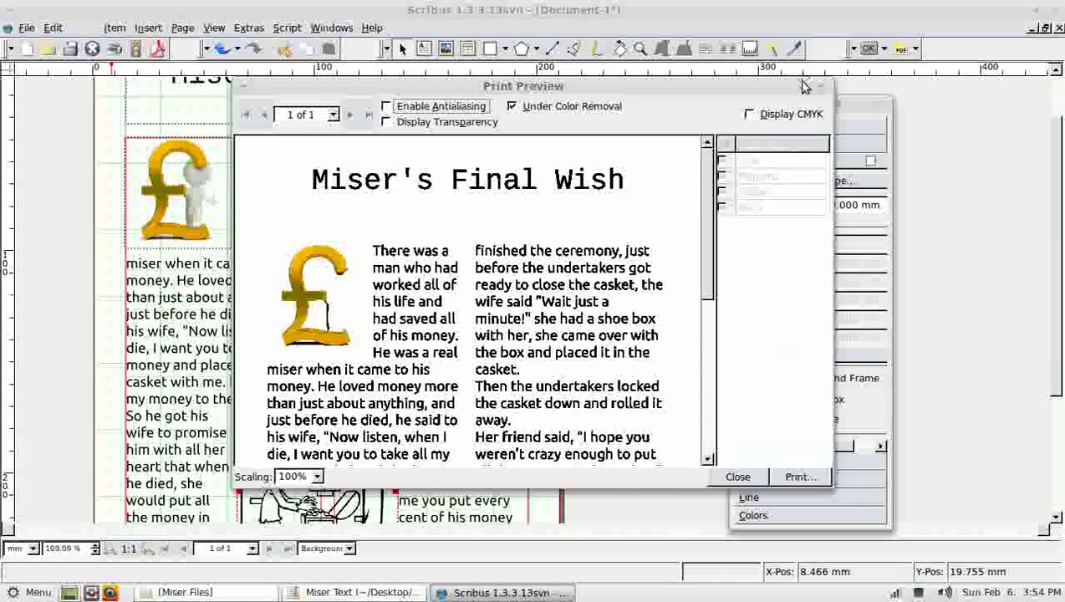
left_click(804, 84)
scroll(510, 288, "down", 3)
scroll(538, 285, "up", 3)
scroll(539, 283, "down", 4)
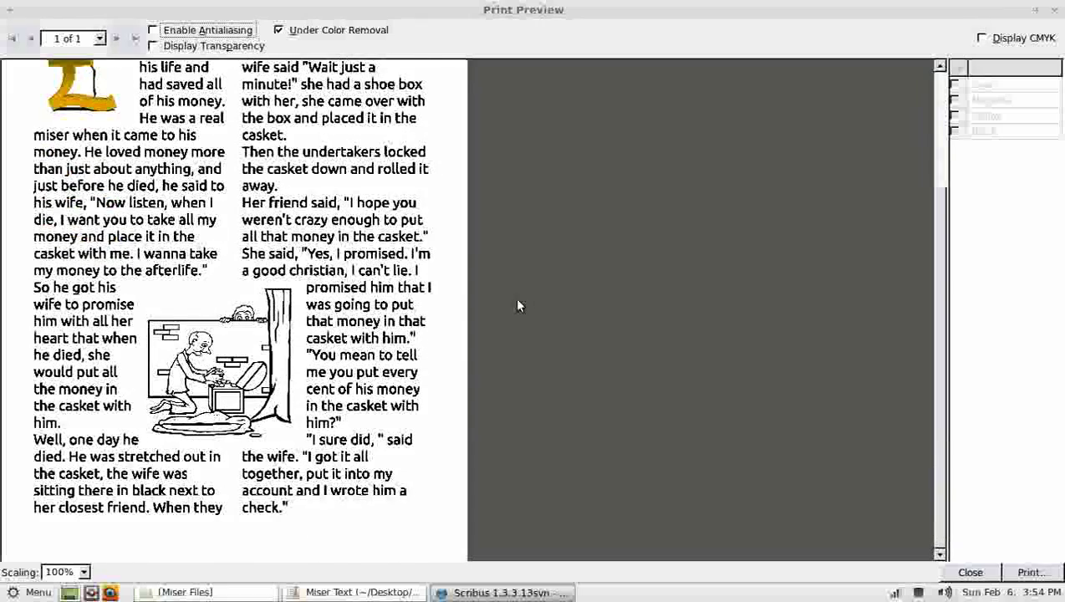
scroll(517, 305, "up", 4)
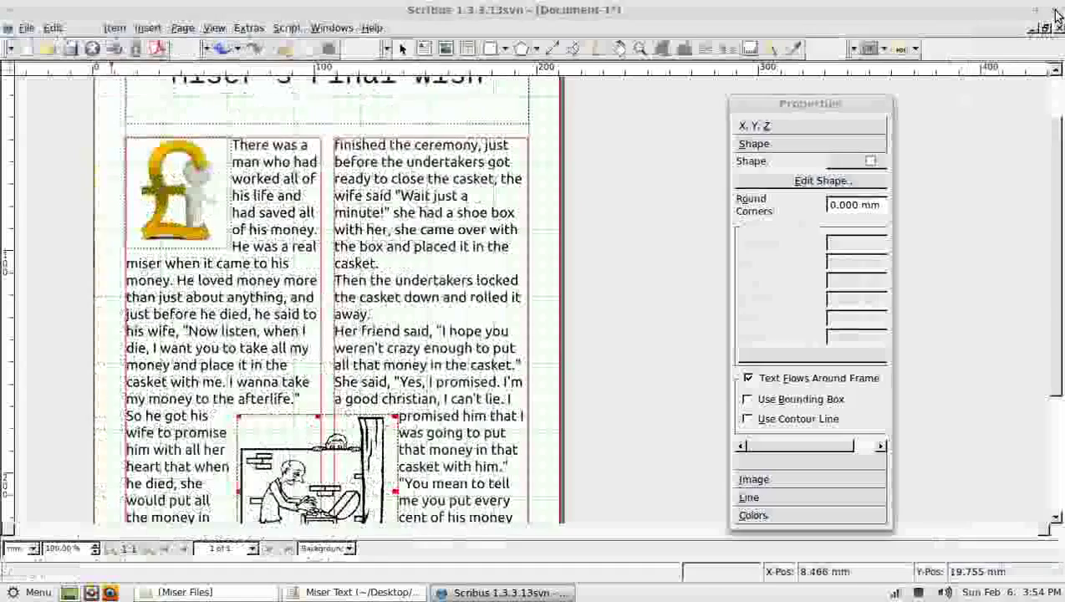
left_click(1055, 10)
scroll(646, 321, "up", 3)
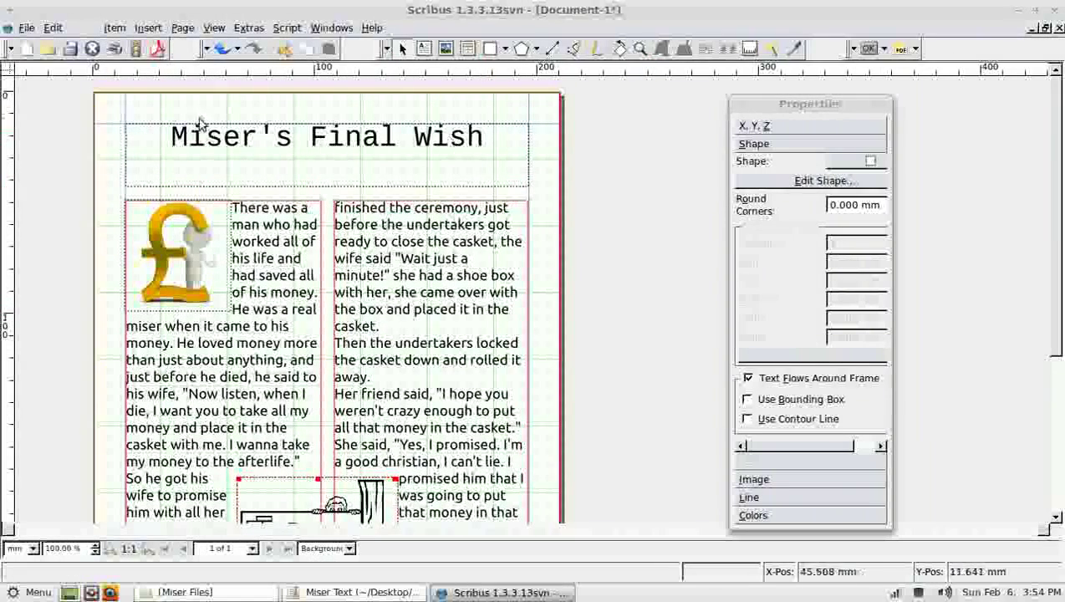
Draw a rectangle over the title area of the page
left_click(505, 49)
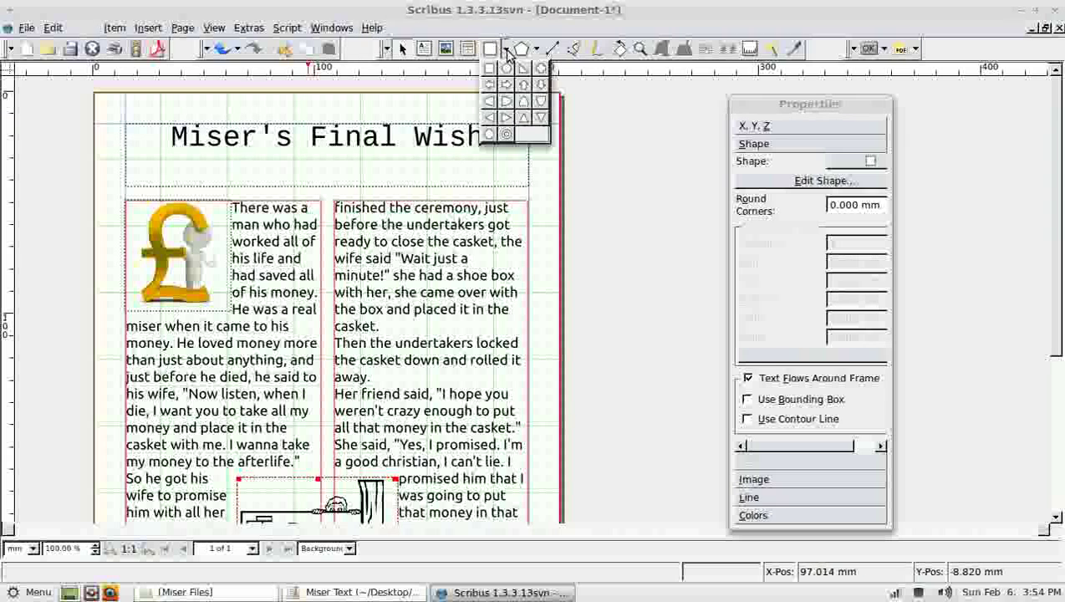
left_click(489, 70)
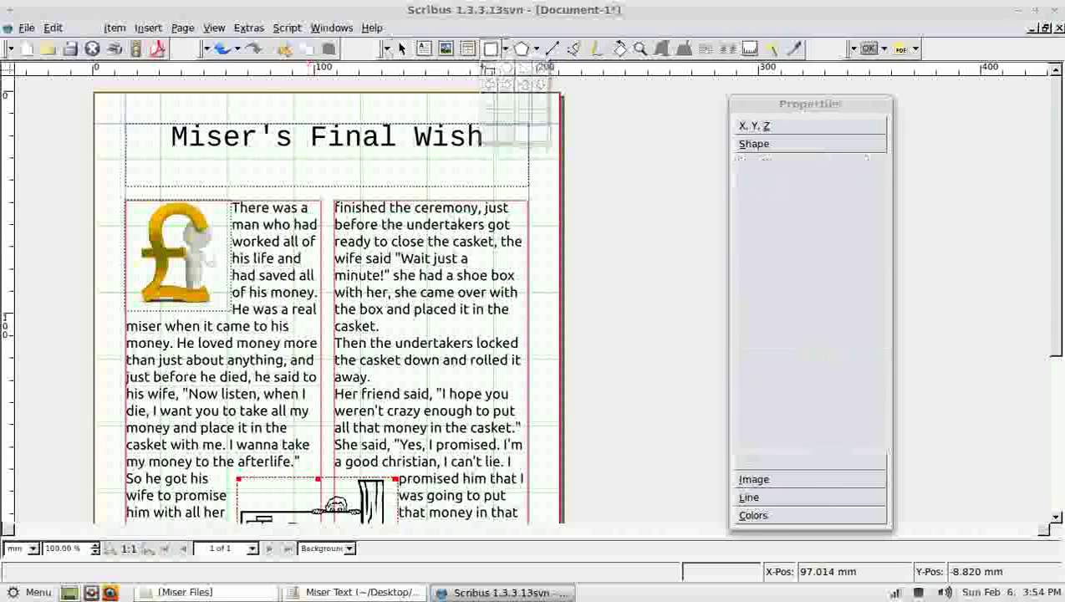
left_click_drag(125, 123, 530, 186)
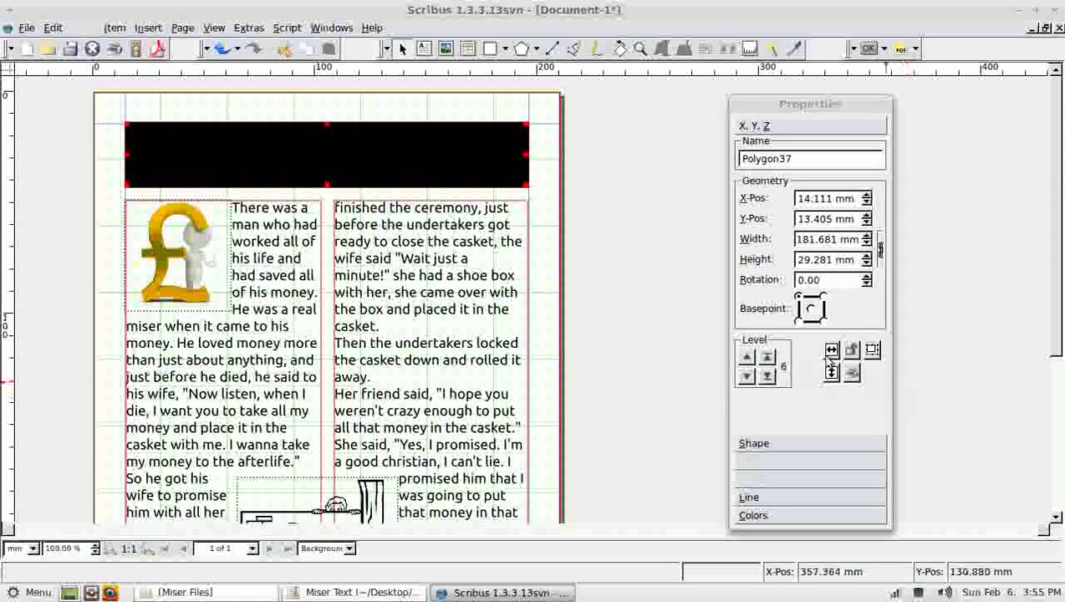
Fill the header rectangle with Aquamarine2 and set its outline colour to Aquamarine4
left_click(755, 515)
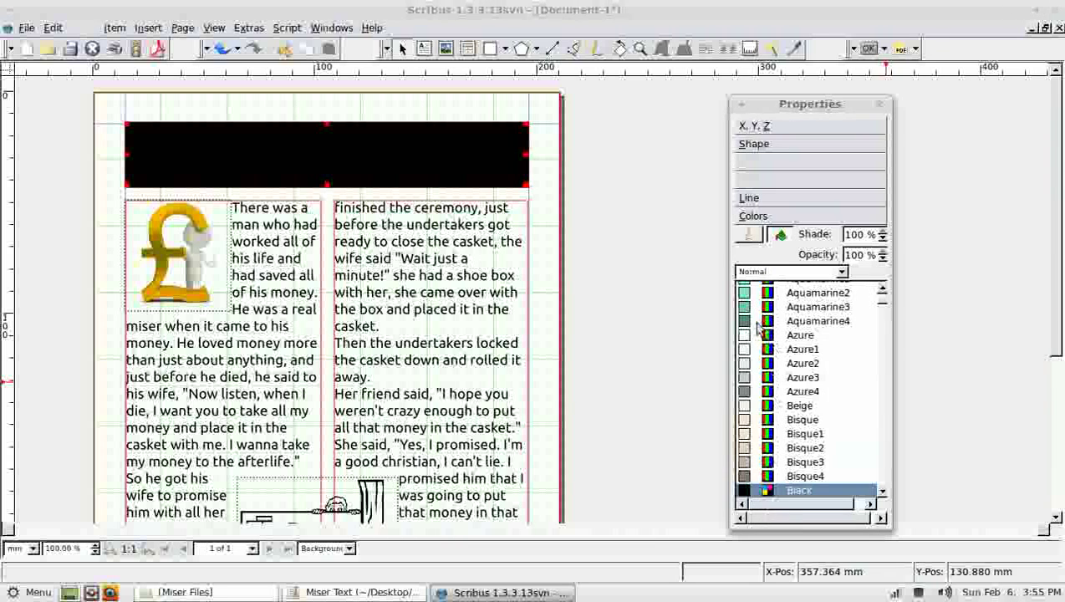
left_click(746, 295)
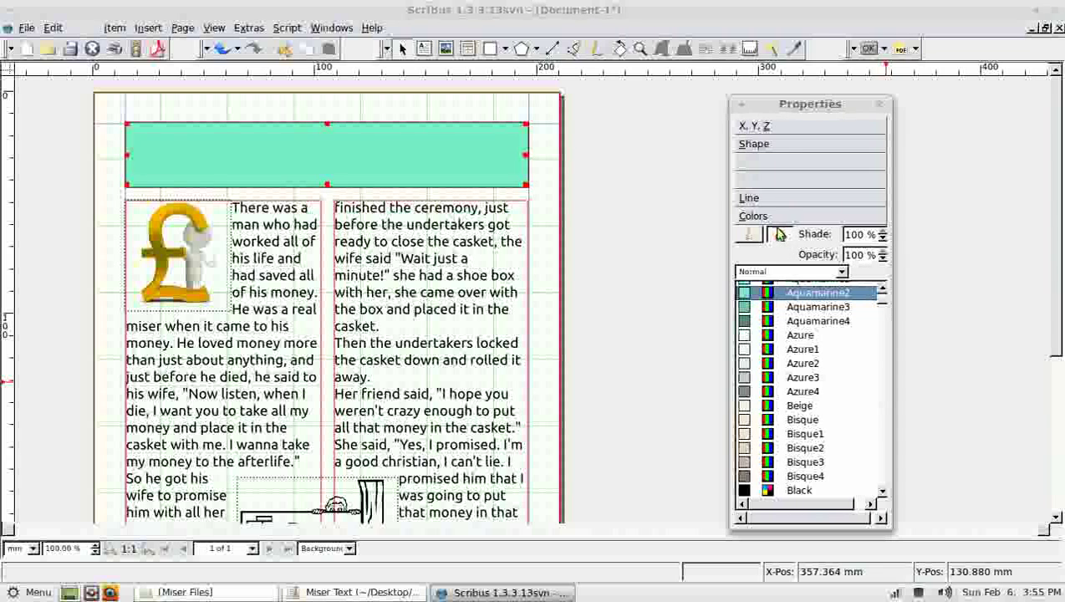
left_click(747, 237)
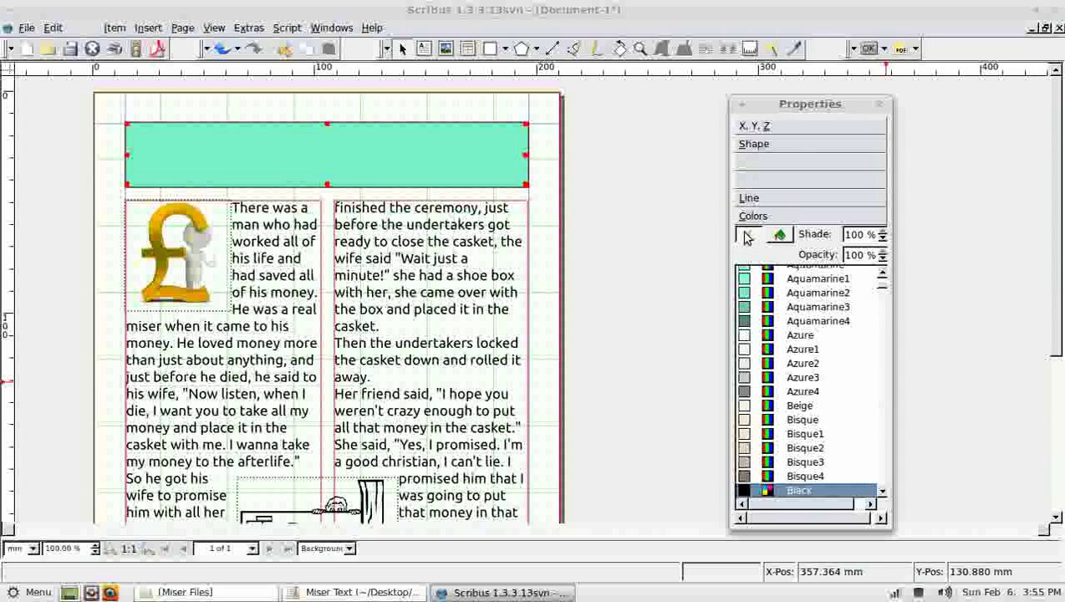
left_click(746, 324)
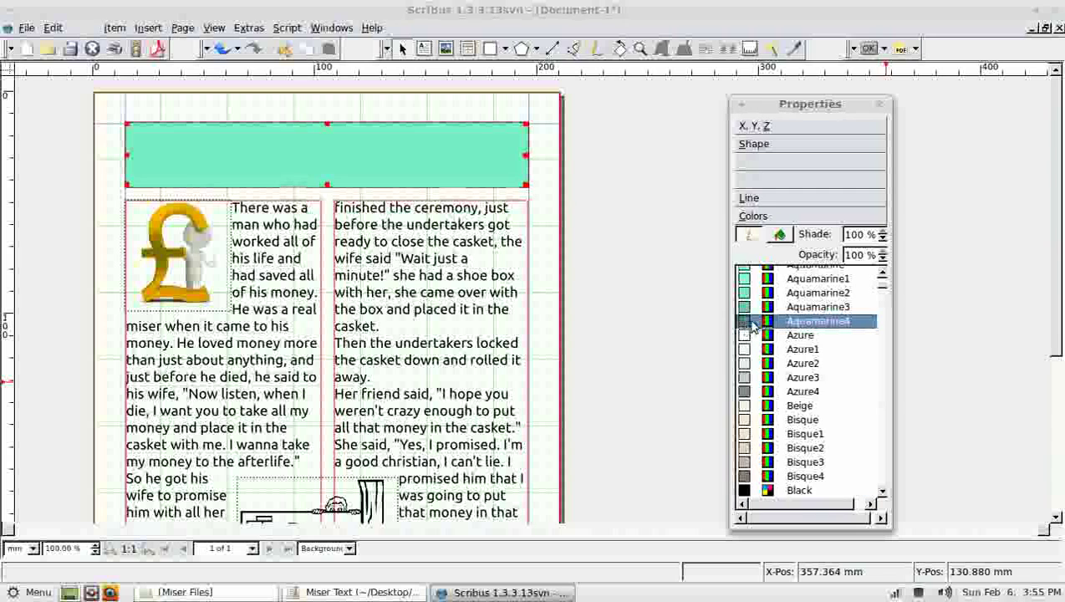
left_click(809, 198)
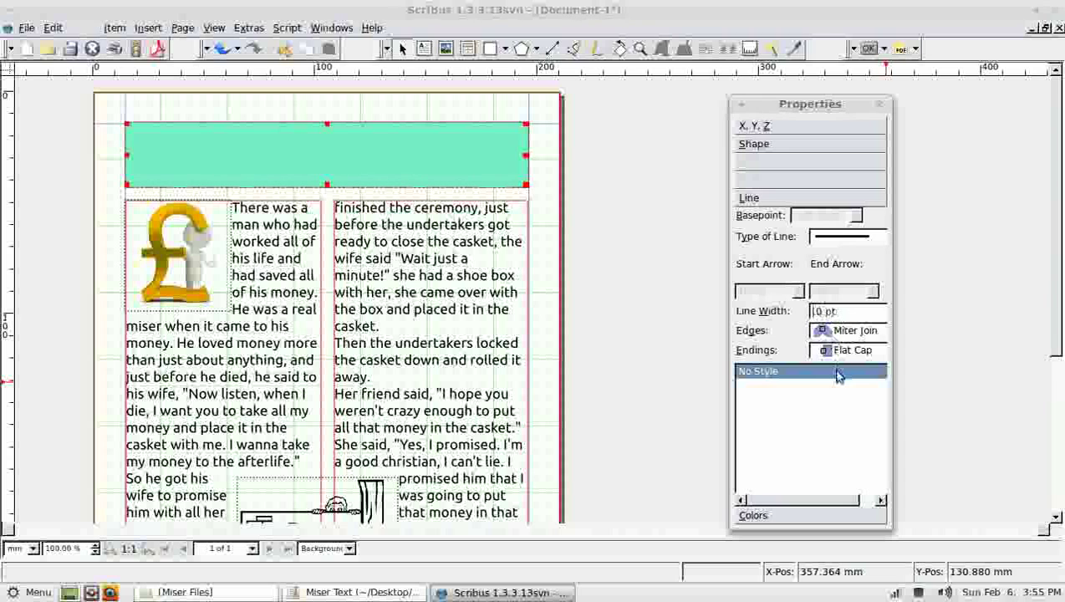
Give the header box a 4 pt outline and lower it to the bottom, behind the title
type("4")
key("Return")
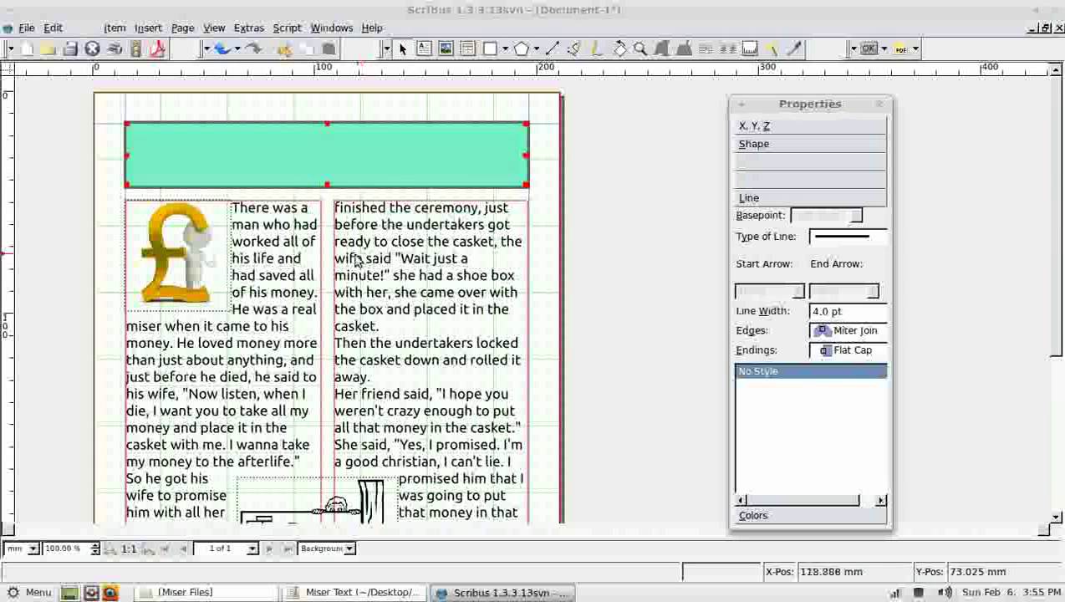
left_click(418, 152)
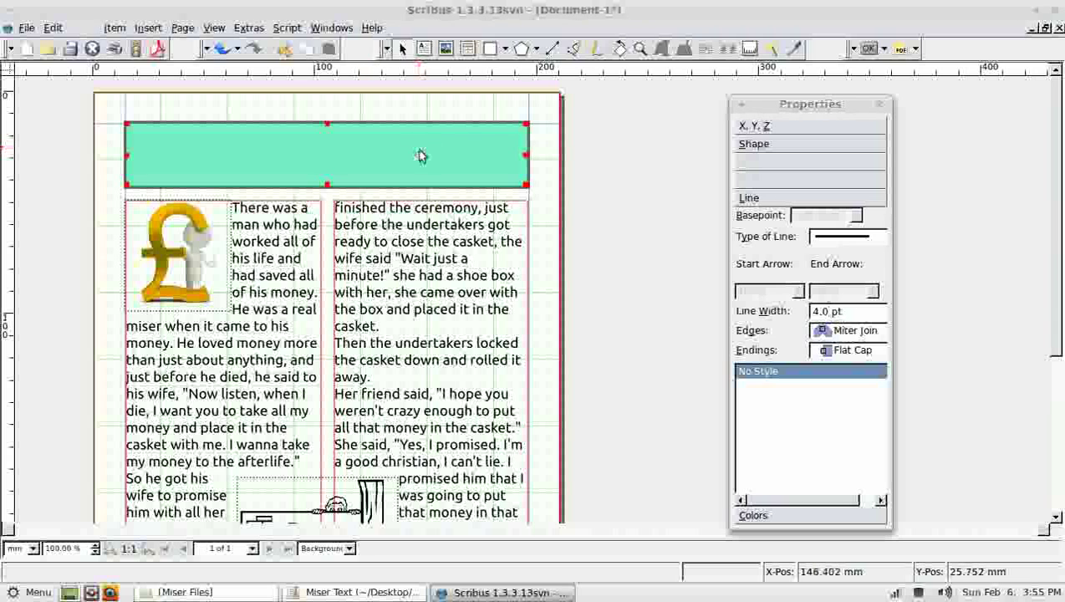
right_click(418, 152)
mouse_move(468, 272)
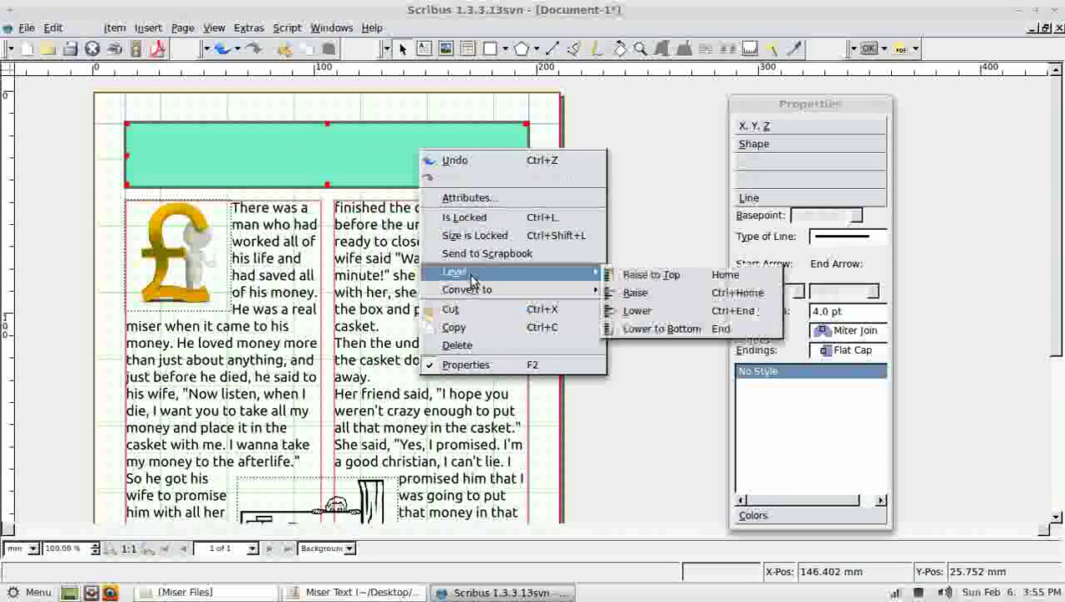
left_click(669, 333)
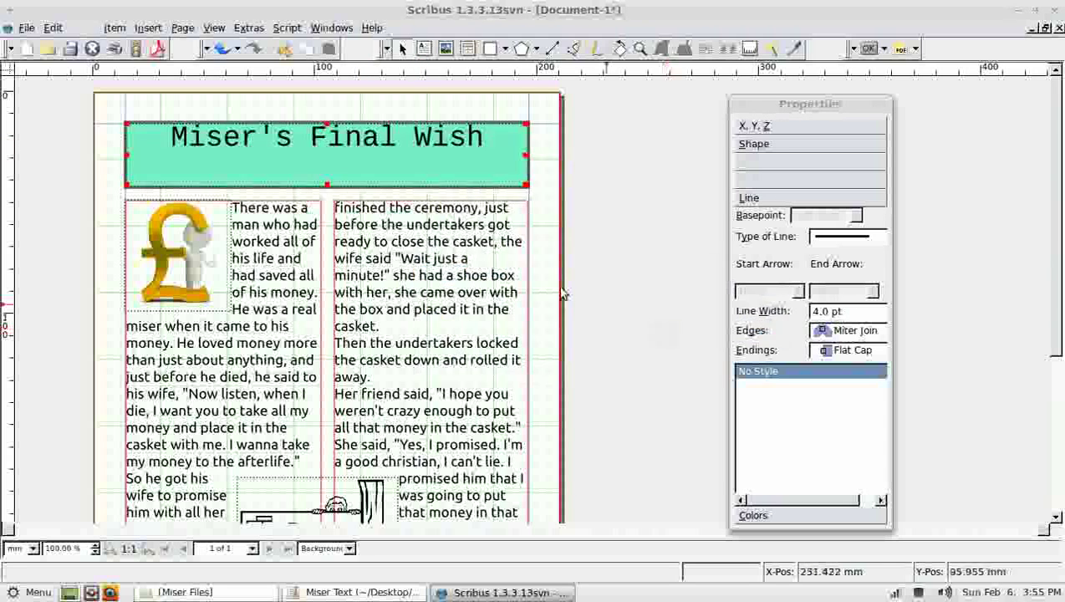
Move and shorten the Miser's Final Wish title frame so it sits centred inside the box
left_click(396, 139)
left_click_drag(396, 143, 398, 158)
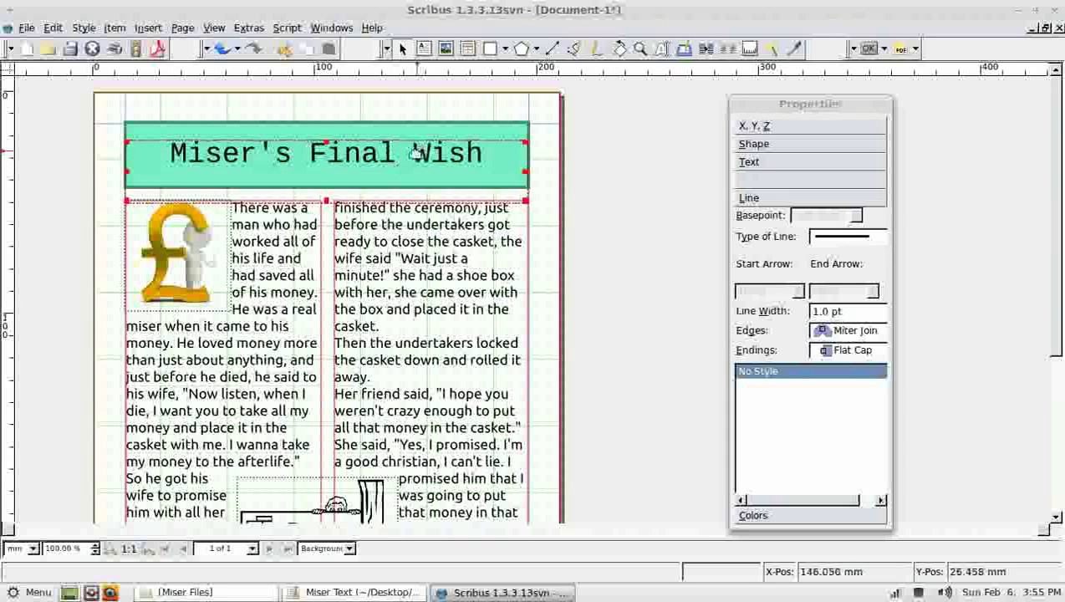
left_click_drag(327, 190, 329, 186)
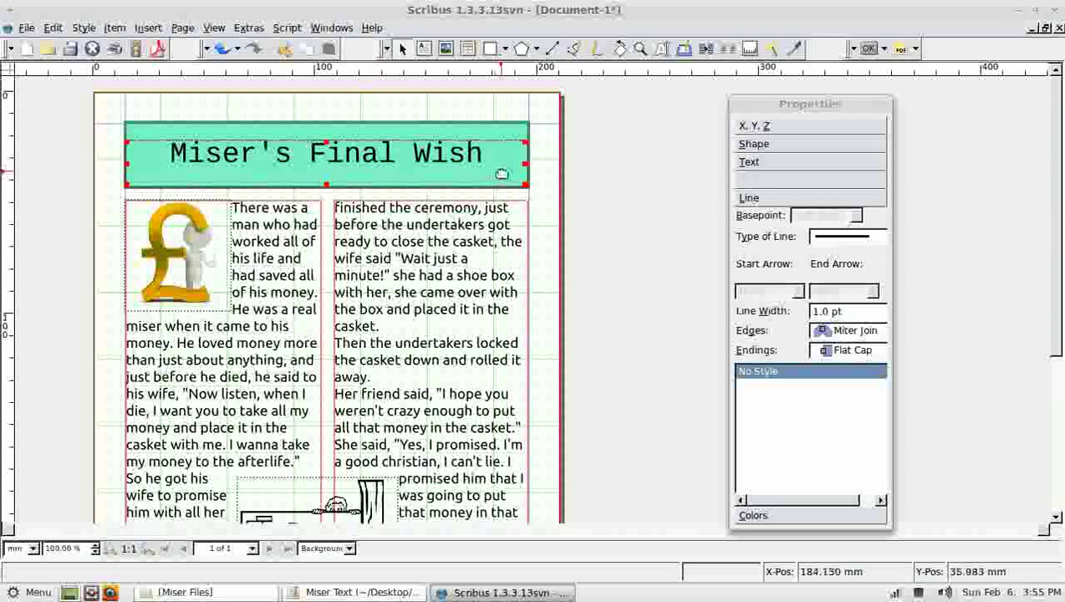
left_click(550, 205)
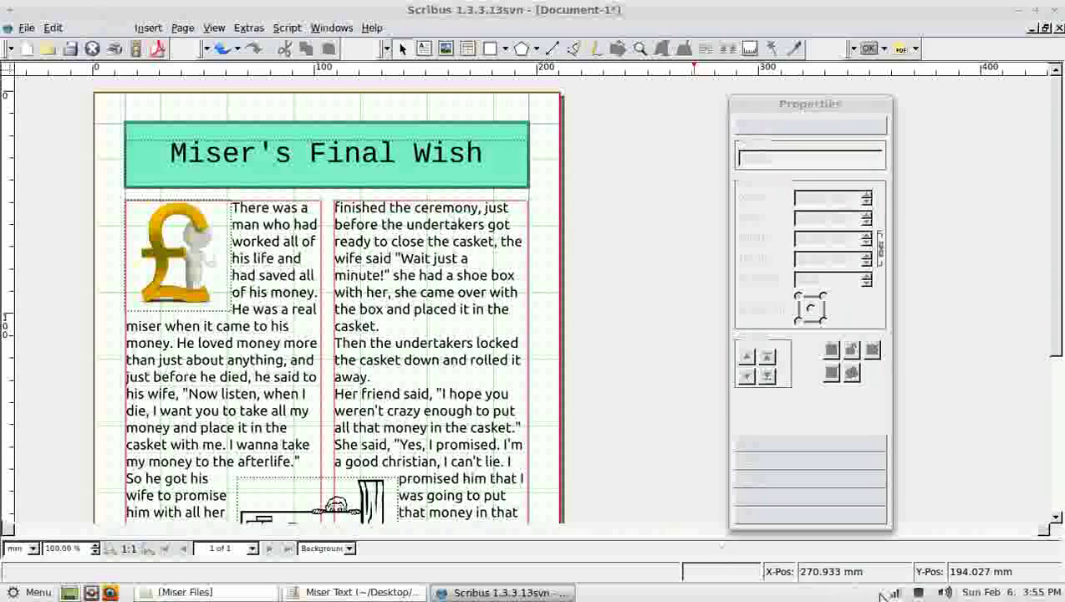
Save the layout as miser.sla in the Desktop's Miser Files folder
left_click(938, 592)
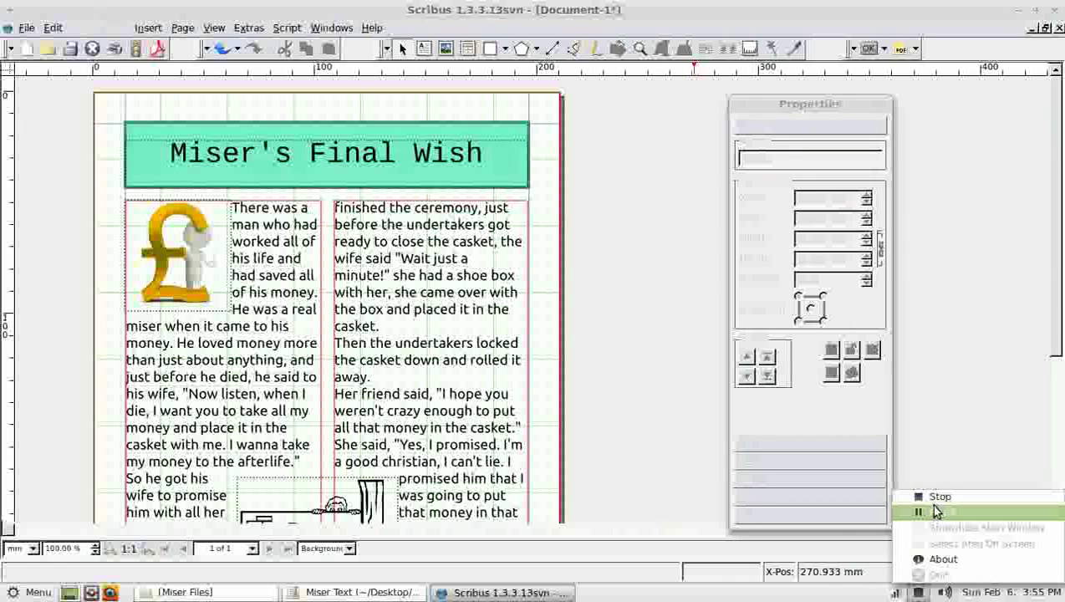
left_click(912, 509)
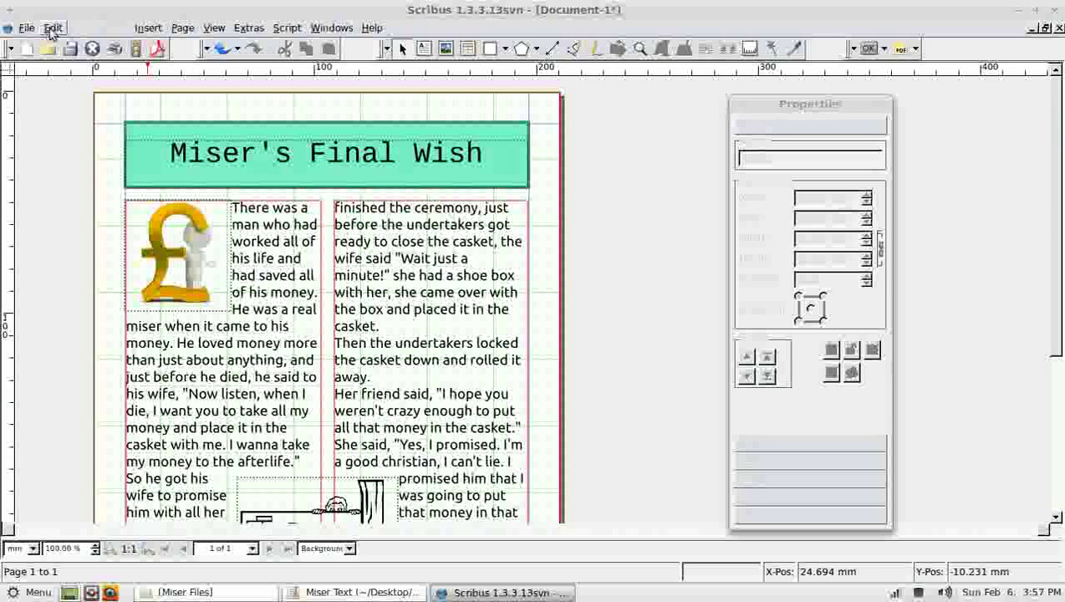
left_click(72, 50)
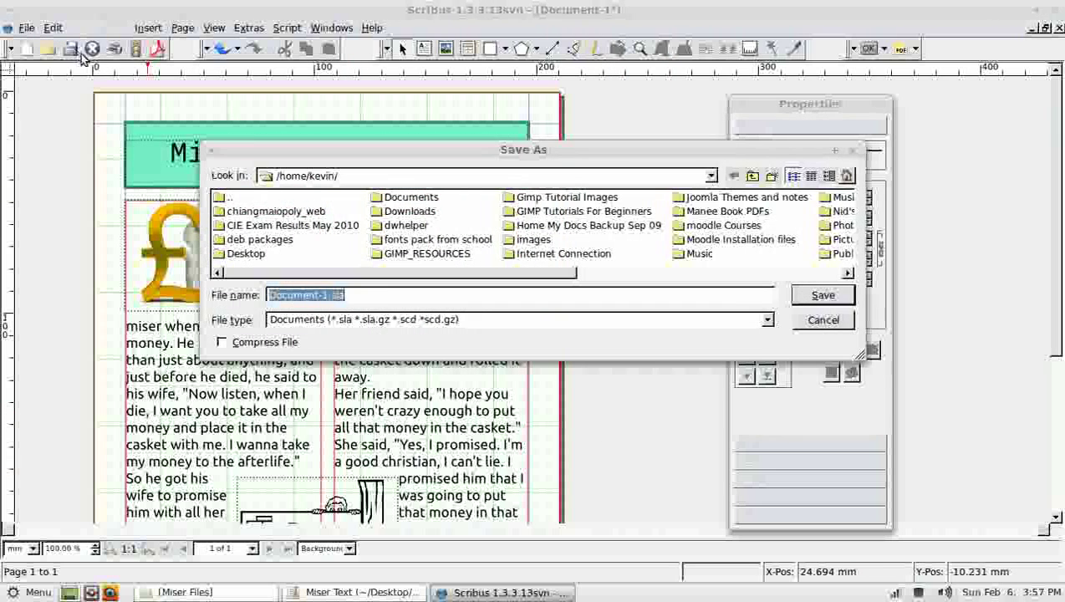
double_click(243, 253)
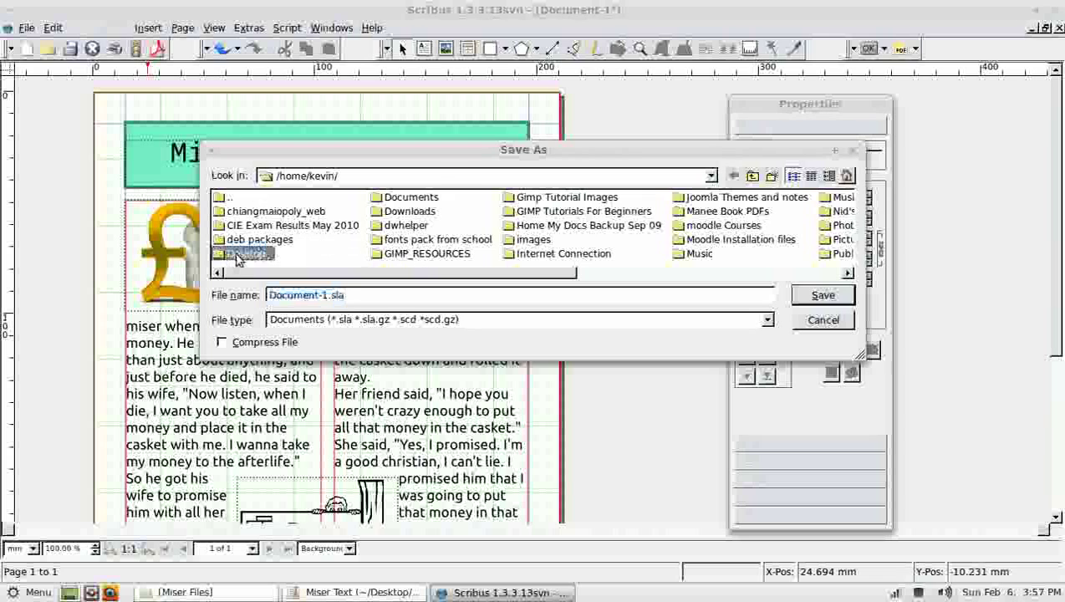
double_click(250, 225)
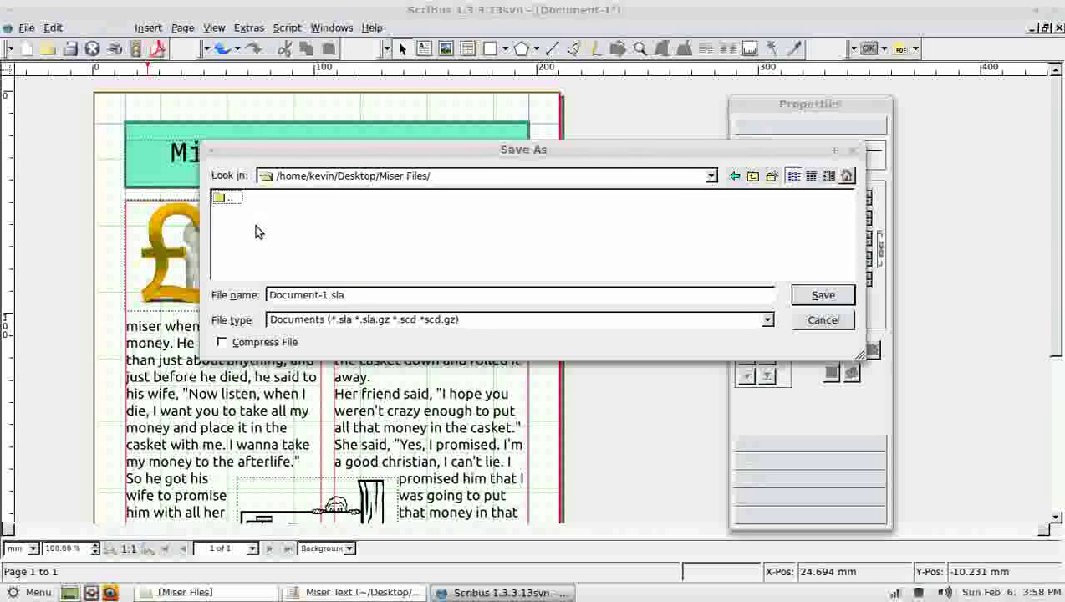
double_click(330, 297)
type("miser")
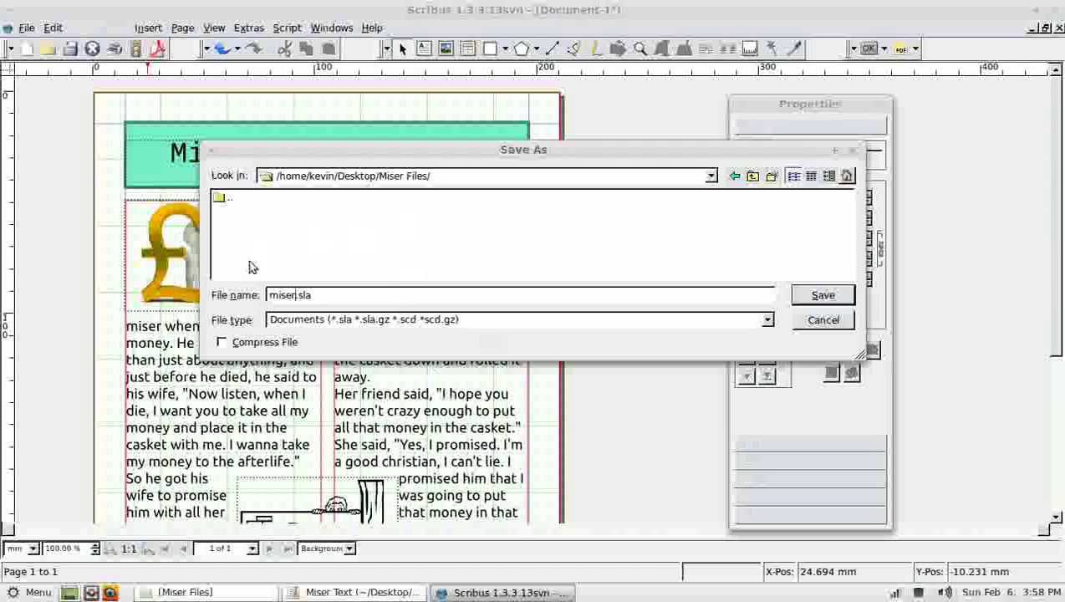
left_click(823, 296)
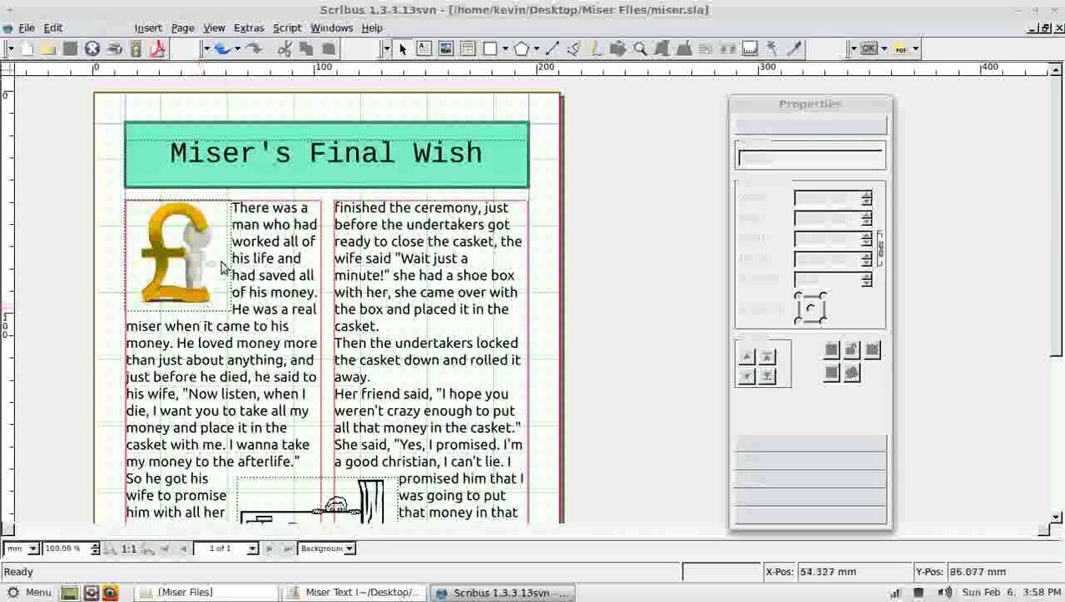
Export the page as miser.pdf to the Desktop, then show the desktop
left_click(158, 49)
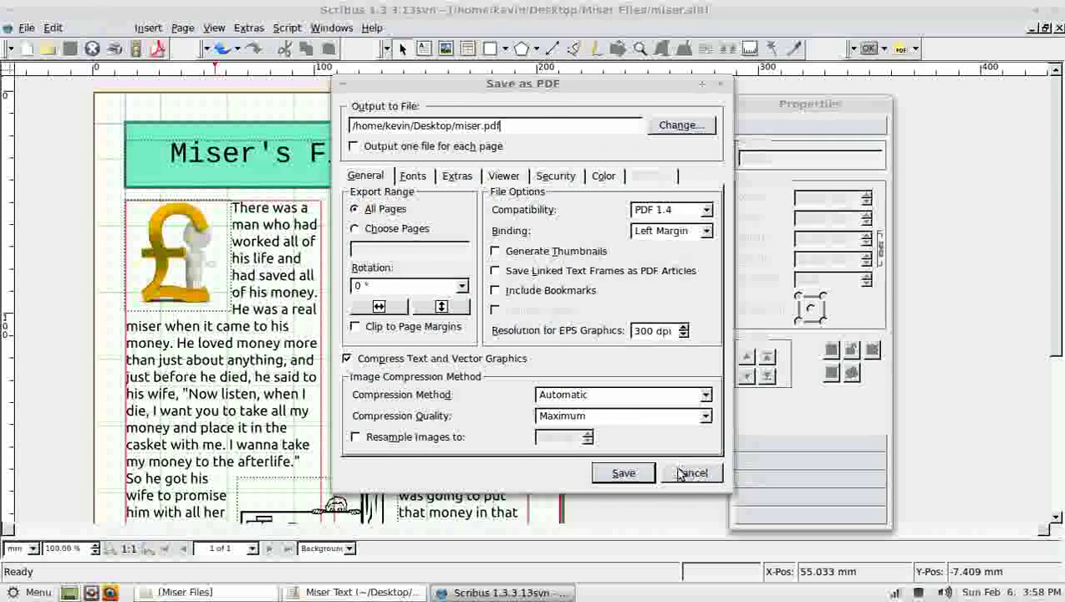
left_click(621, 474)
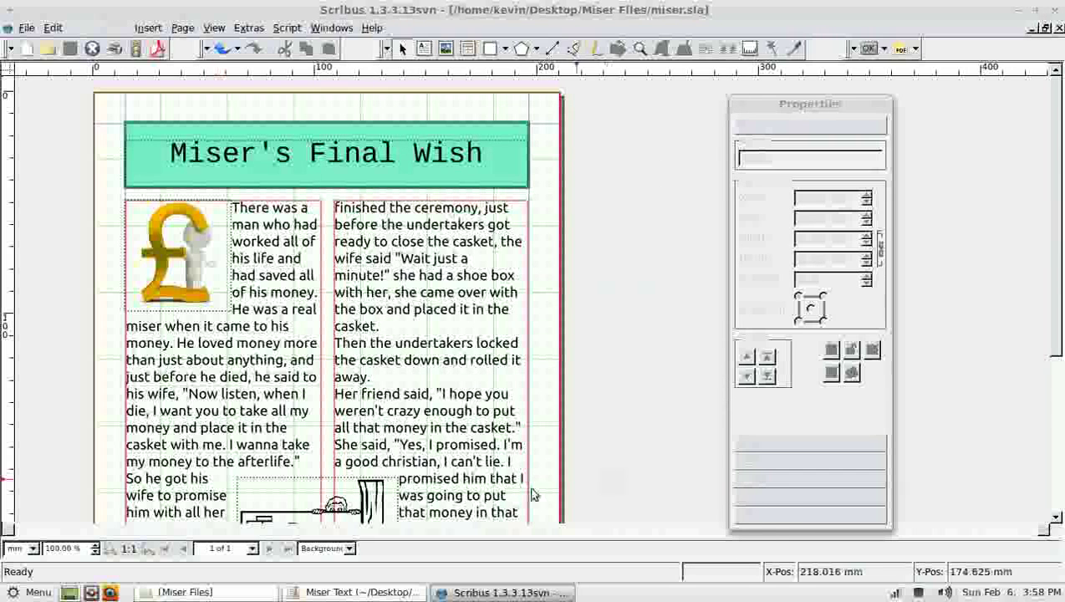
left_click(70, 592)
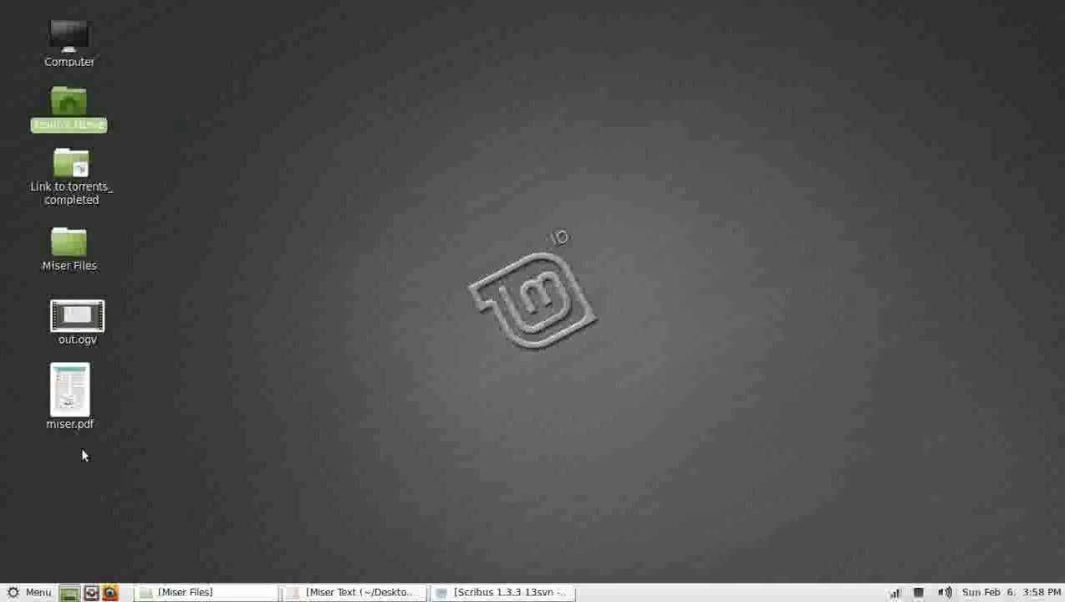
Open miser.pdf in Document Viewer and scroll through the whole page and back to the top
double_click(72, 394)
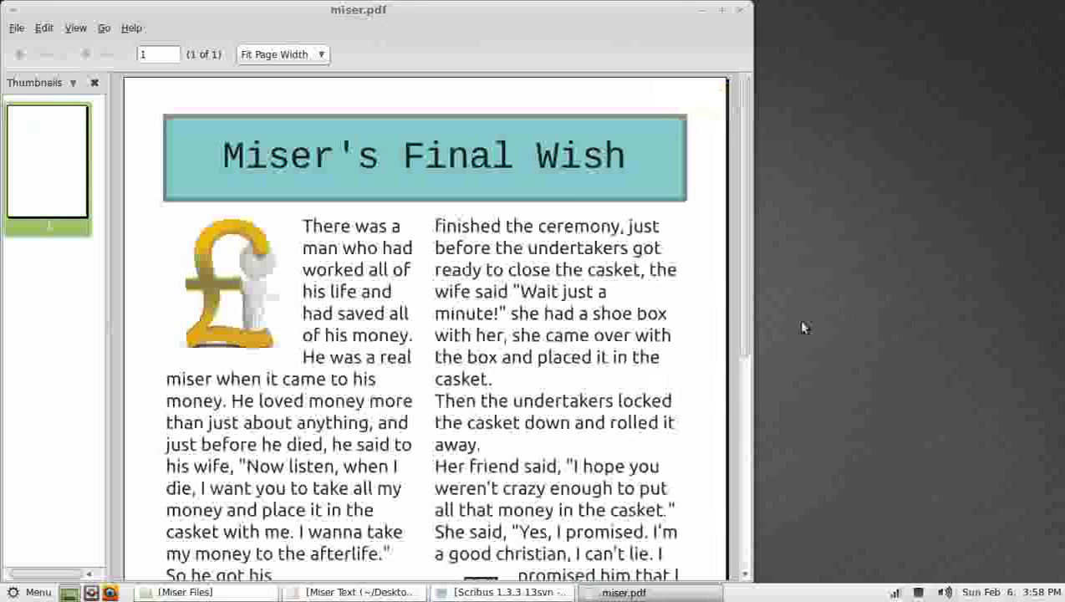
scroll(744, 100, "down", 3)
left_click_drag(747, 276, 766, 414)
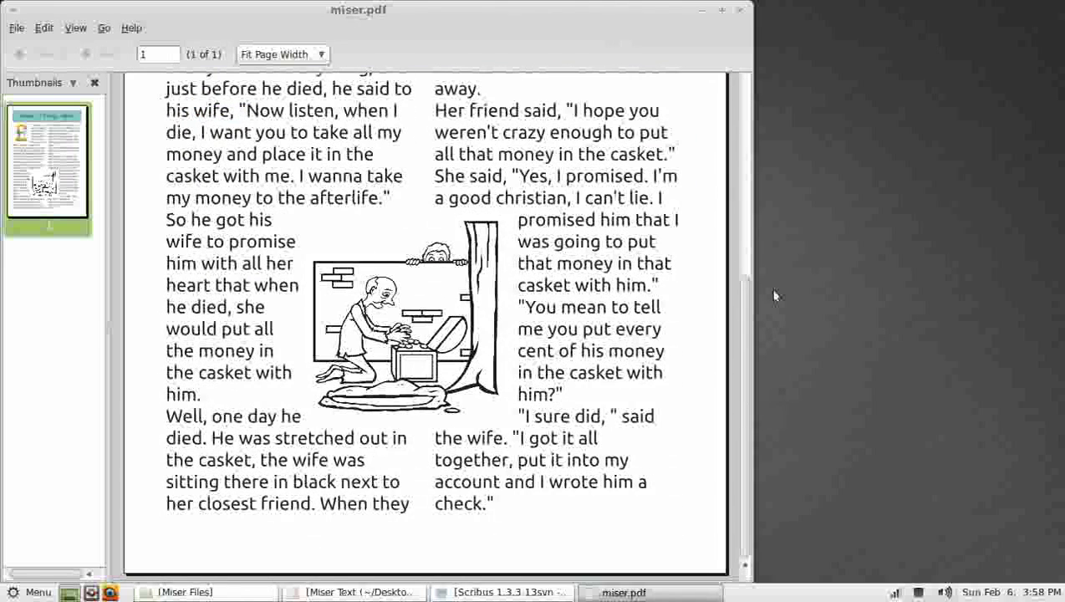
left_click_drag(774, 295, 756, 86)
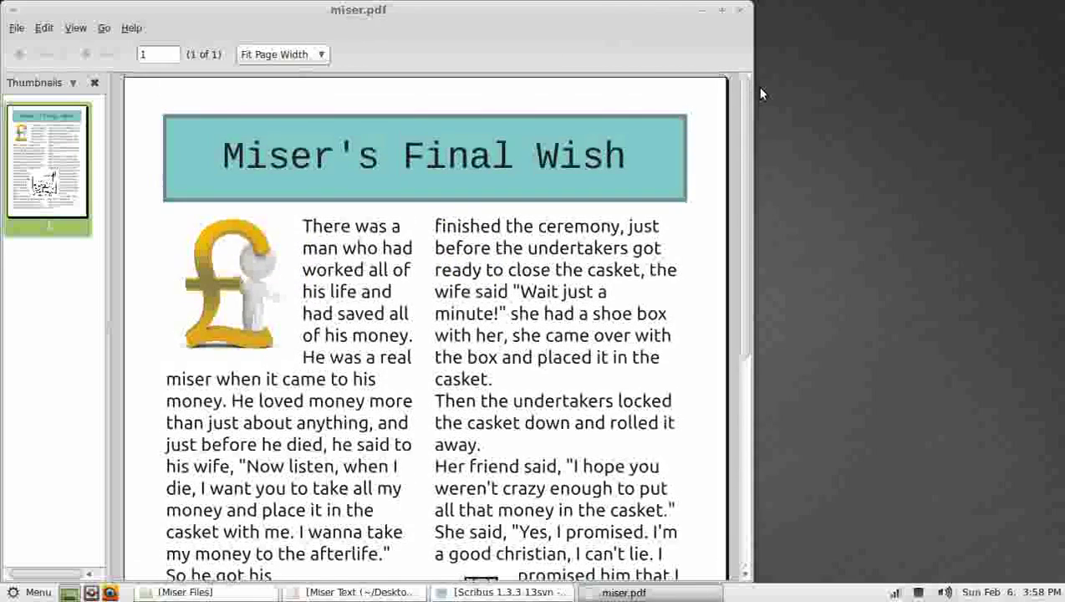